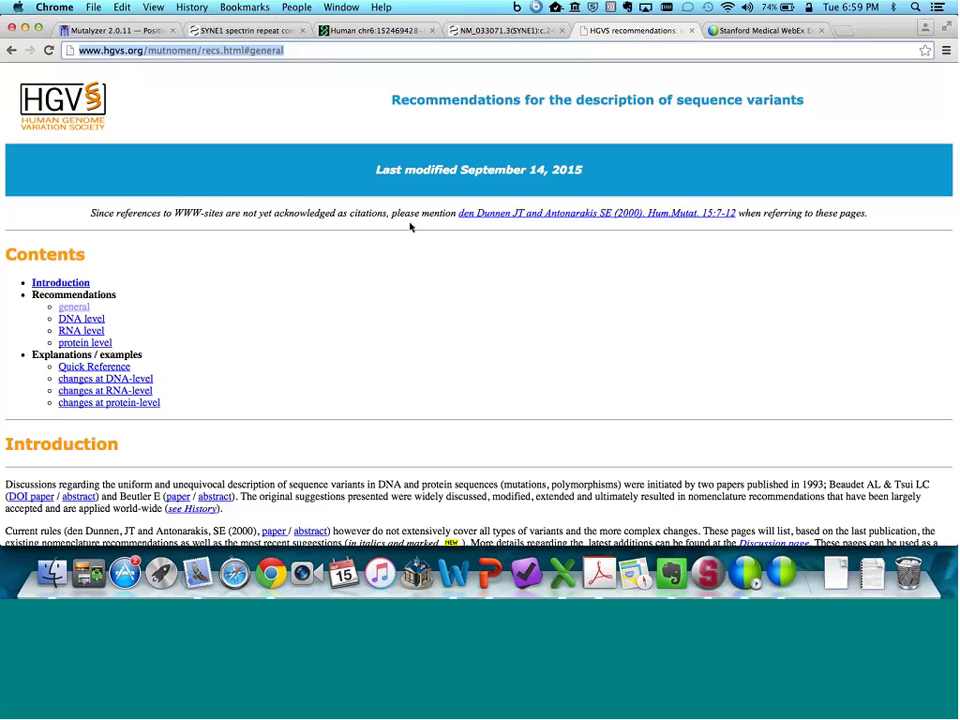
pyautogui.scroll(-2, 410, 227)
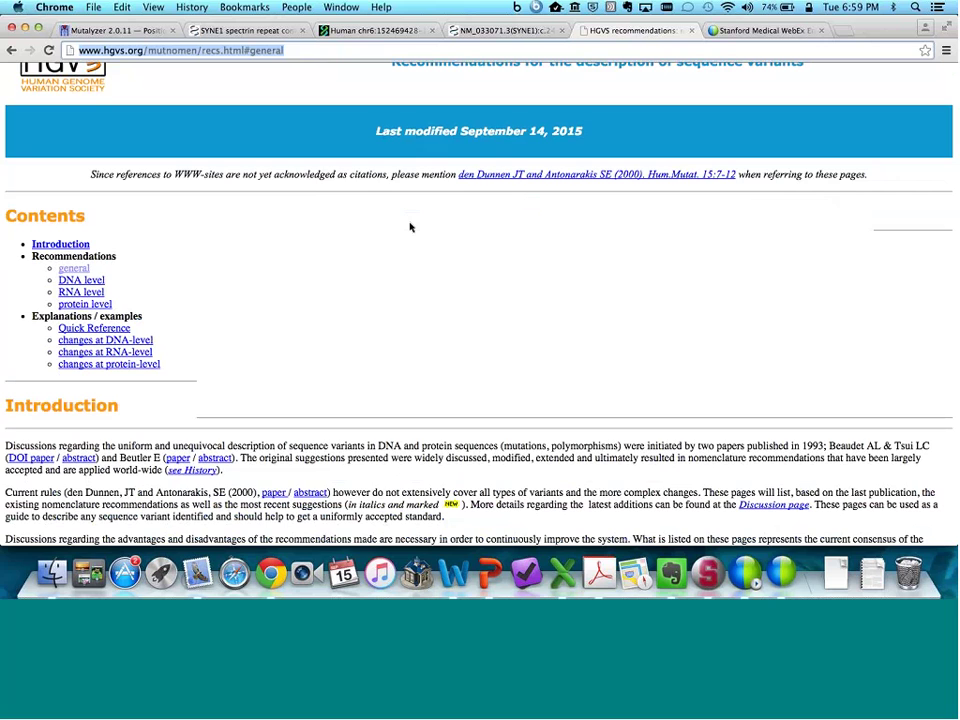
pyautogui.scroll(-5, 410, 227)
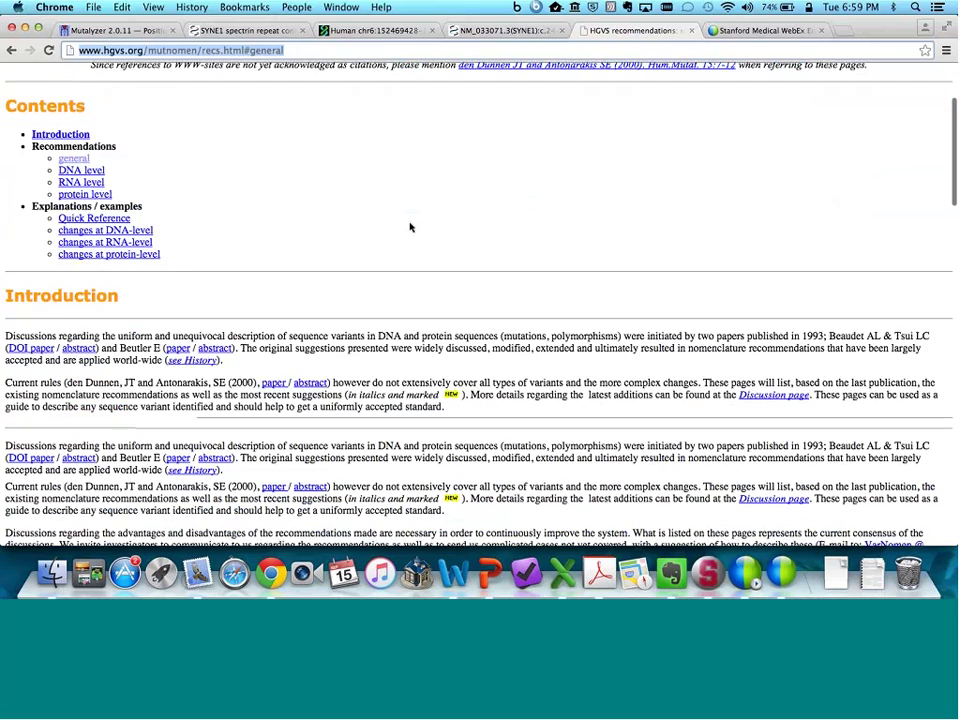
pyautogui.scroll(6, 410, 227)
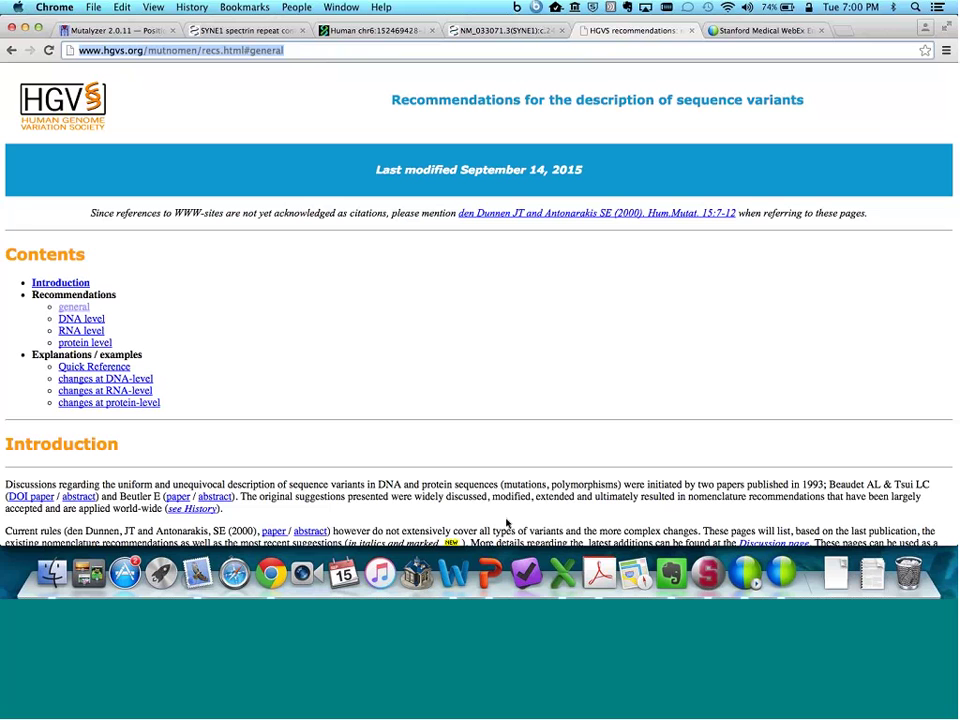
# - Bring the variant nomenclature deck forward, showing the MYH7 (NM_000257.2): p.Arg663His slide
pyautogui.click(489, 572)
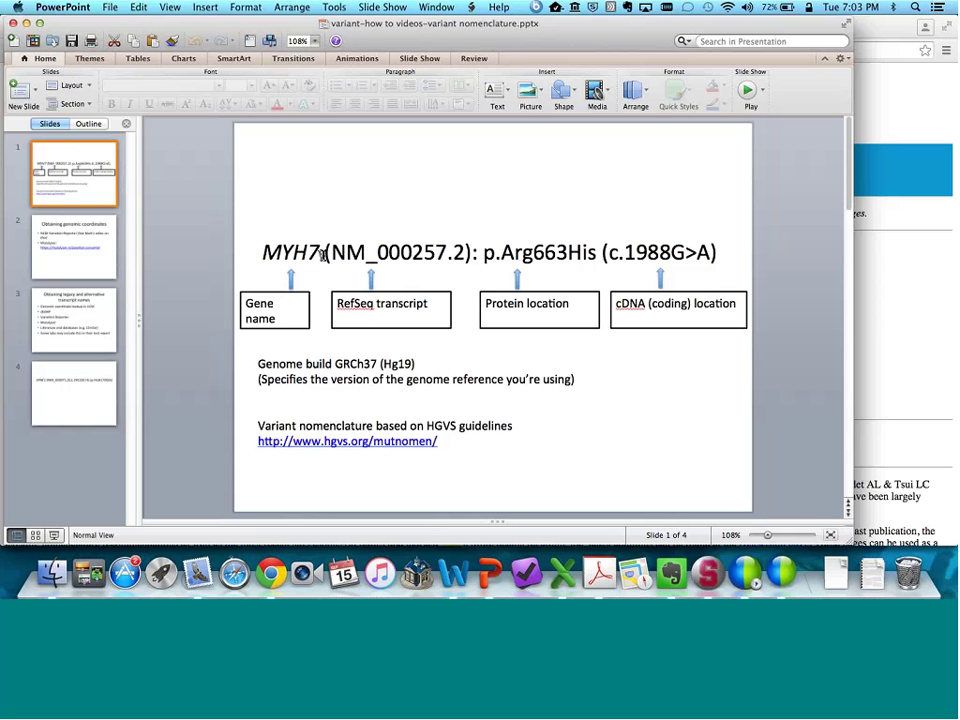
# - Highlight the transcript NM_000257.2 in the slide 1 title
pyautogui.moveTo(323, 254); pyautogui.dragTo(462, 265)
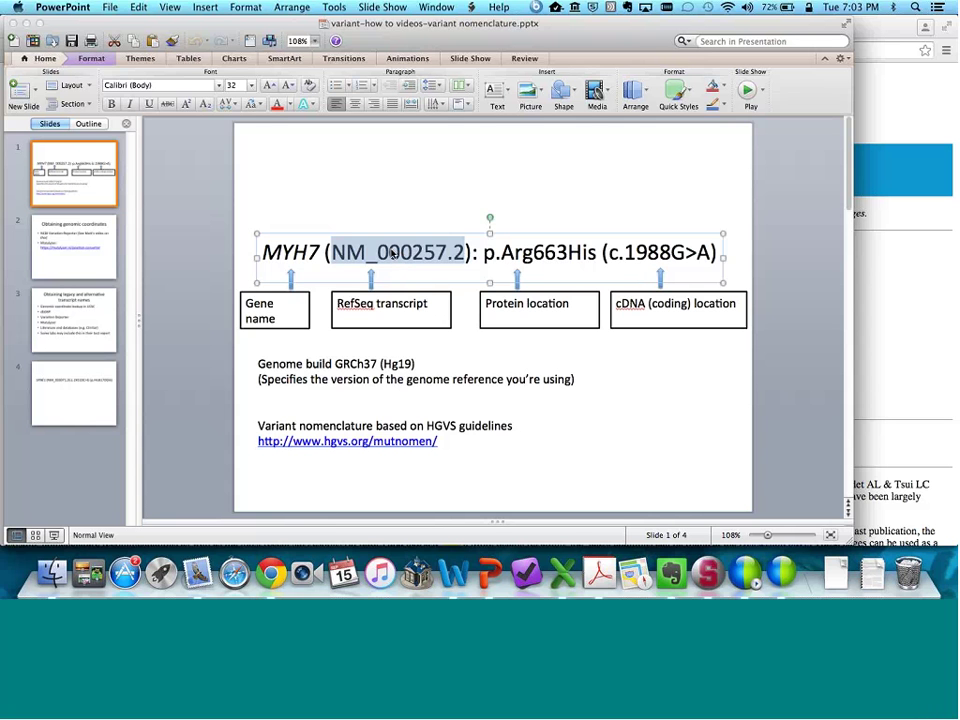
# - Highlight just the '.2' version suffix of NM_000257.2 in the title
pyautogui.moveTo(447, 258); pyautogui.dragTo(462, 252)
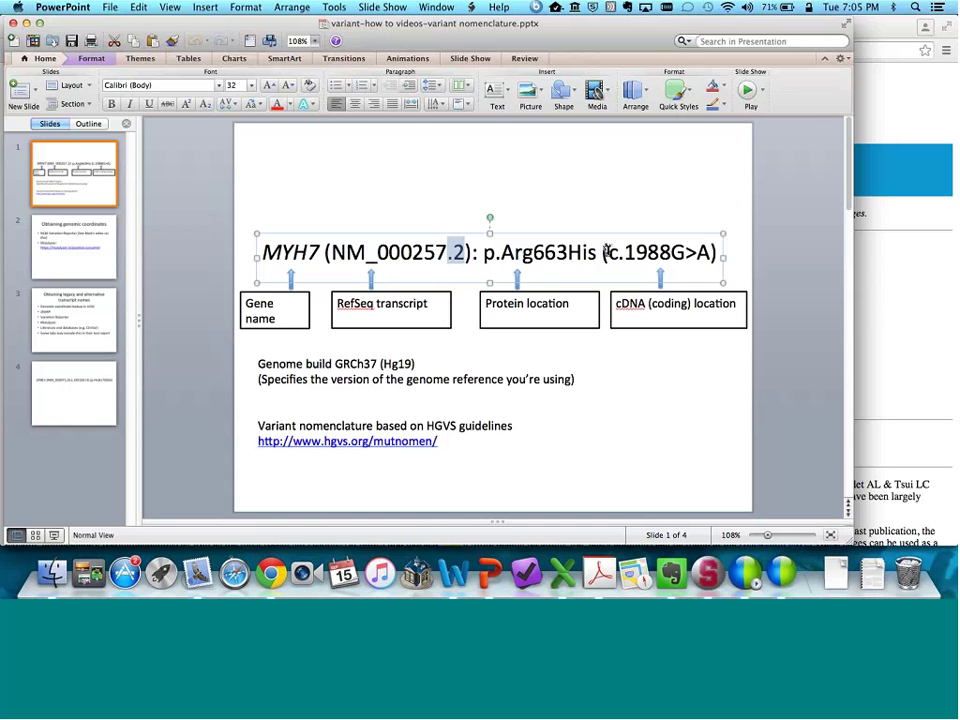
# - Highlight c.1988G>A, then switch the highlight to p.Arg663His in the title
pyautogui.moveTo(607, 252); pyautogui.dragTo(708, 253)
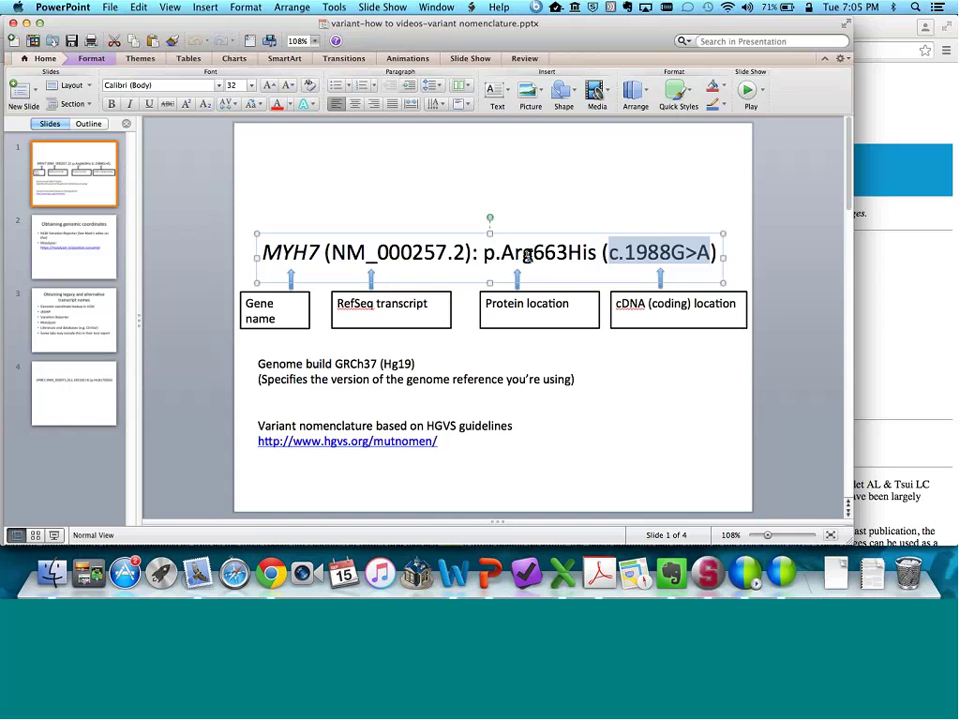
pyautogui.moveTo(484, 252); pyautogui.dragTo(595, 258)
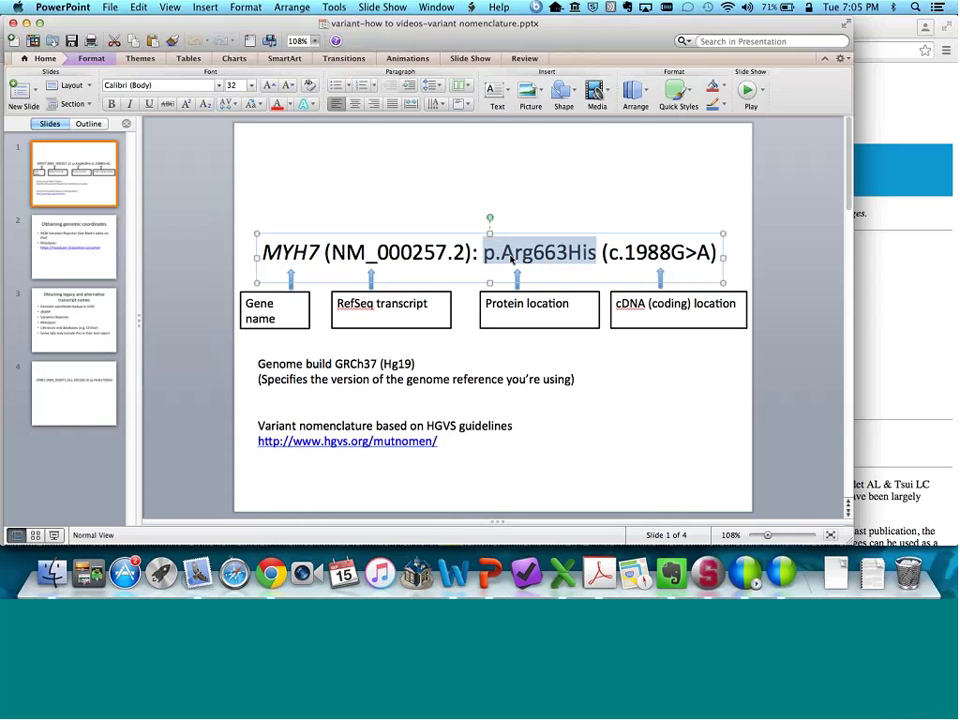
pyautogui.click(545, 255)
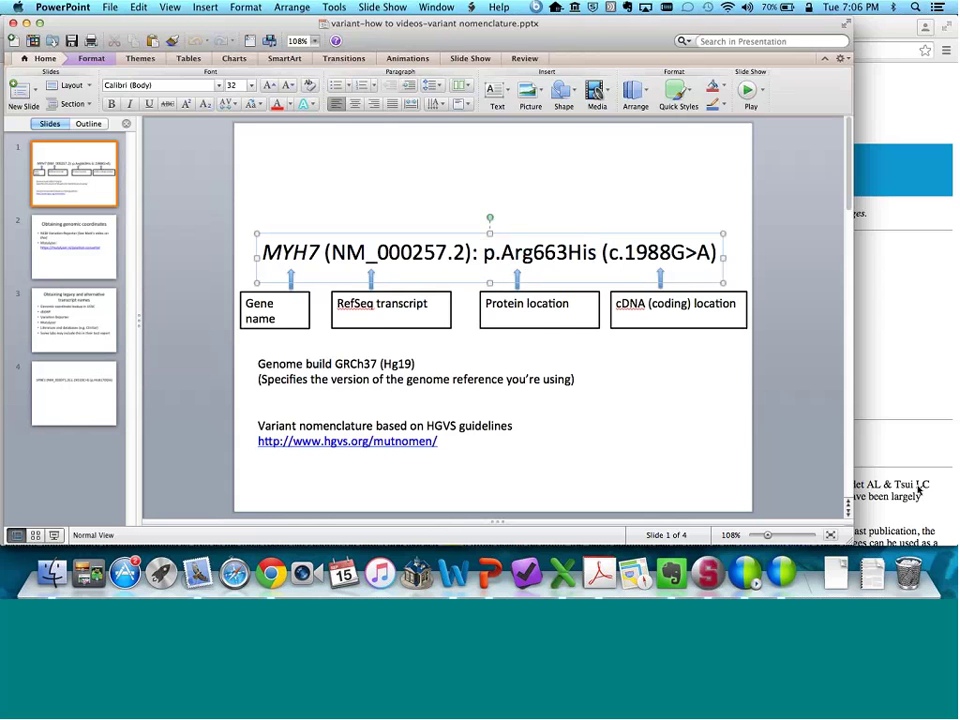
# - On slide 2, 'Obtaining genomic coordinates', select the whole Mutalyzer position-converter link
pyautogui.click(74, 246)
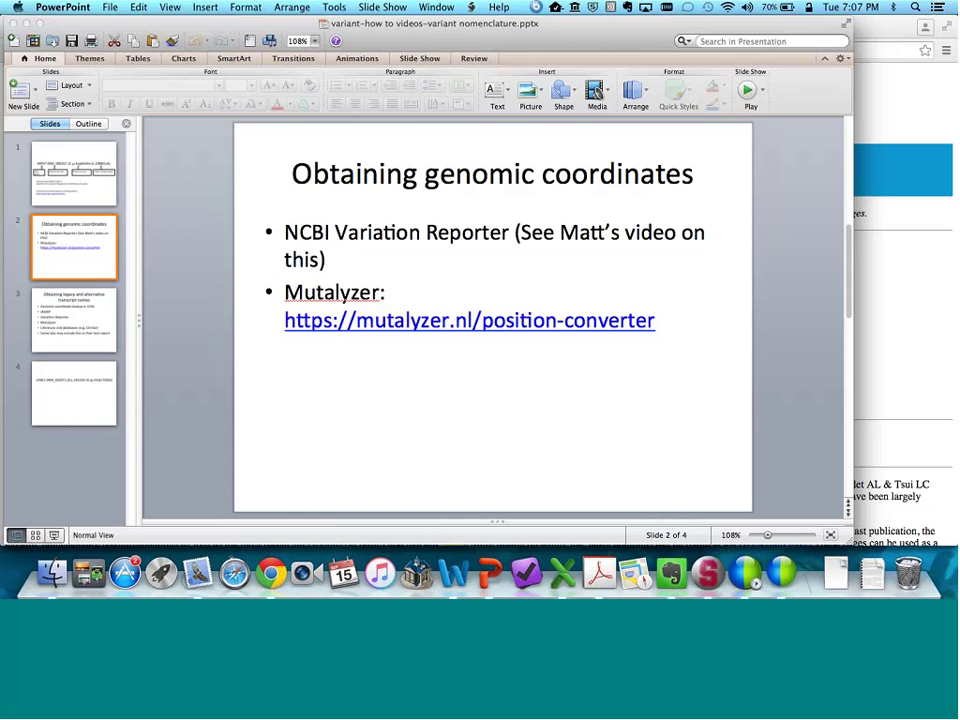
pyautogui.click(399, 318)
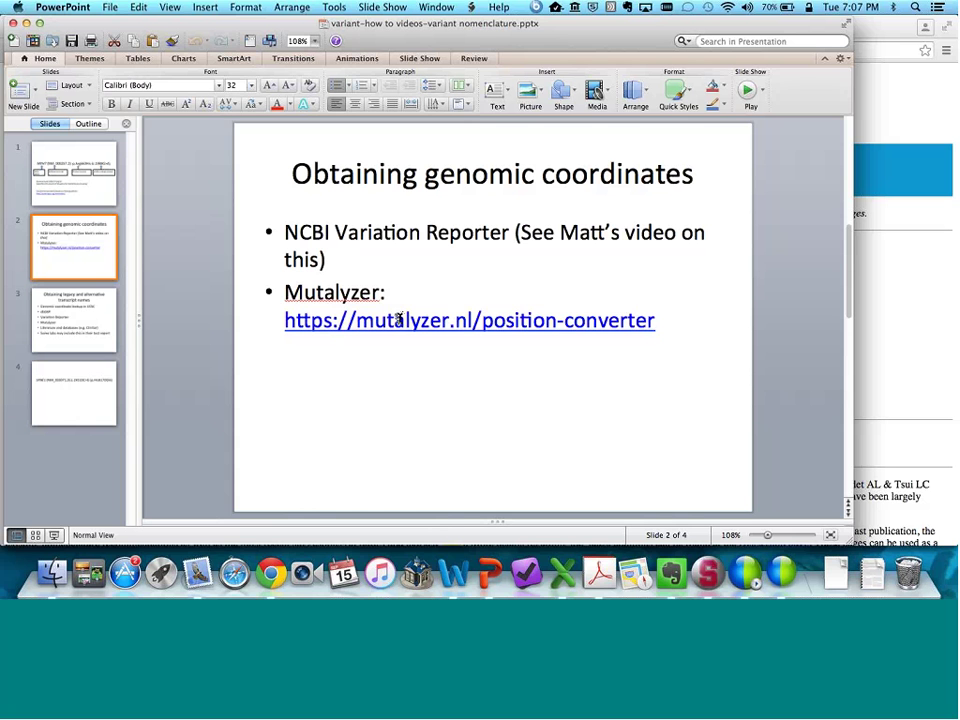
pyautogui.rightClick(405, 285)
pyautogui.click(357, 320)
pyautogui.tripleClick(357, 320)
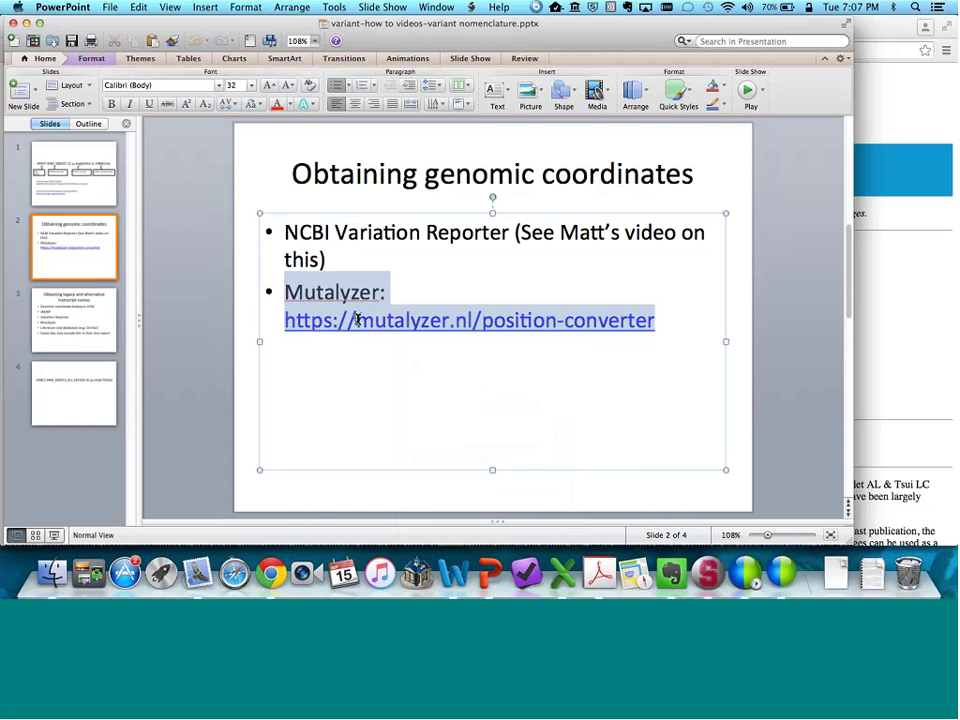
pyautogui.click(357, 320)
pyautogui.moveTo(280, 321); pyautogui.dragTo(658, 328)
pyautogui.press('super+c')
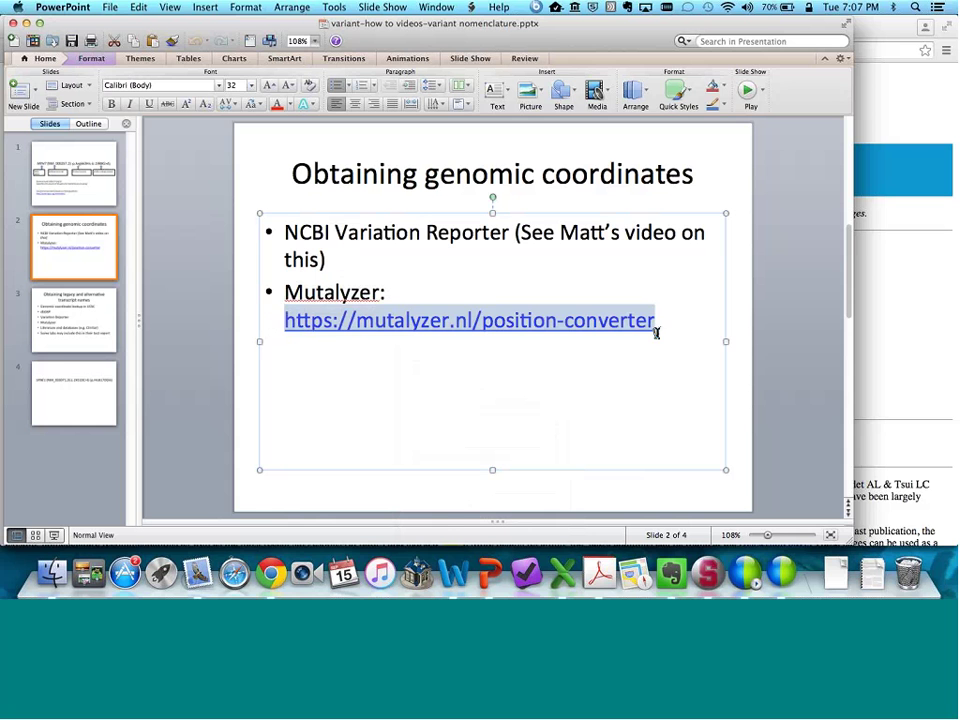
# - Load the copied Mutalyzer link in Chrome and open the Position Converter tool
pyautogui.press('super+Tab')
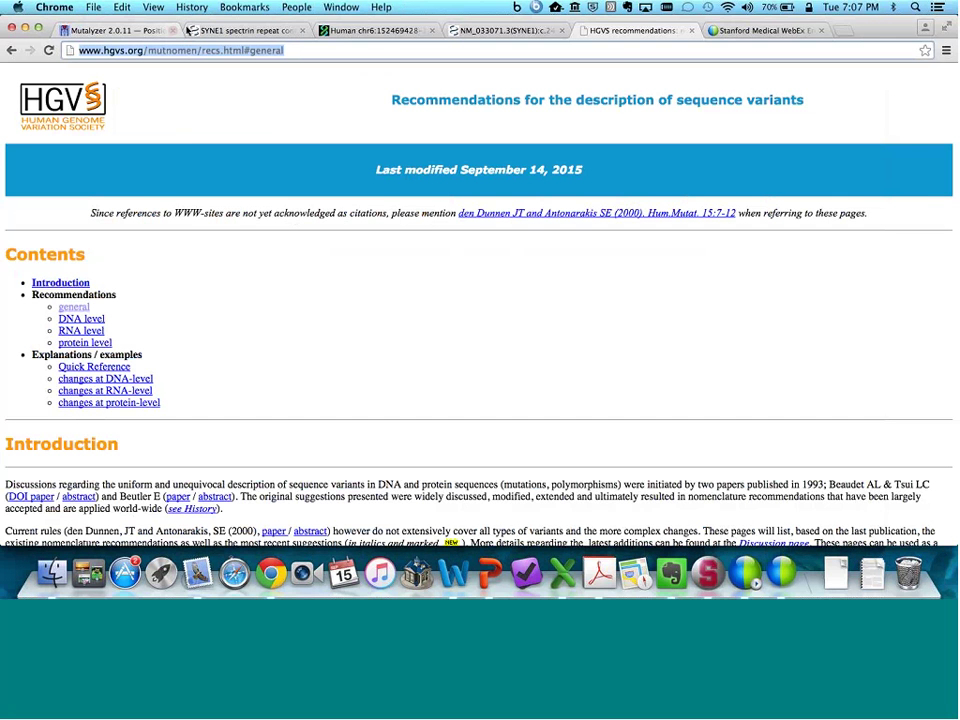
pyautogui.click(130, 31)
pyautogui.press('super+v')
pyautogui.press('Return')
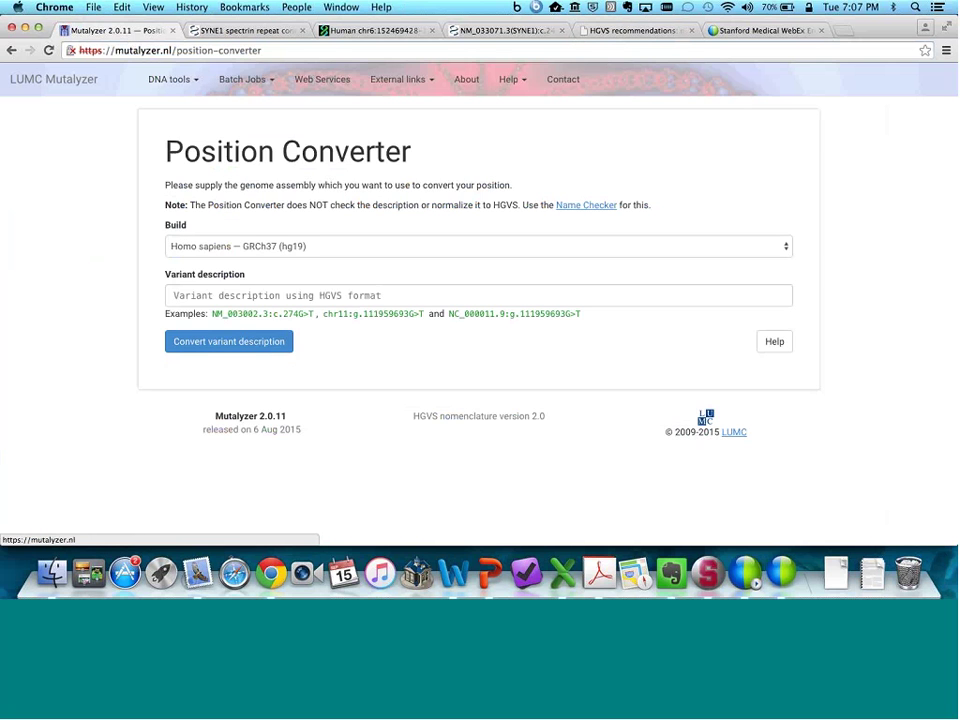
pyautogui.click(70, 81)
pyautogui.scroll(-3, 343, 362)
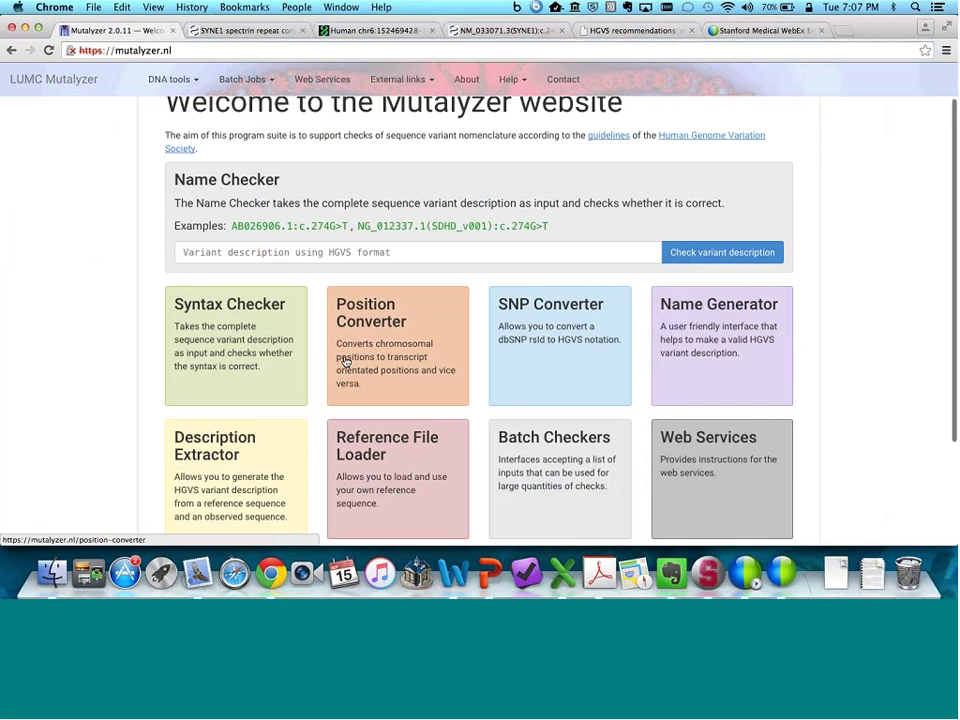
pyautogui.click(383, 344)
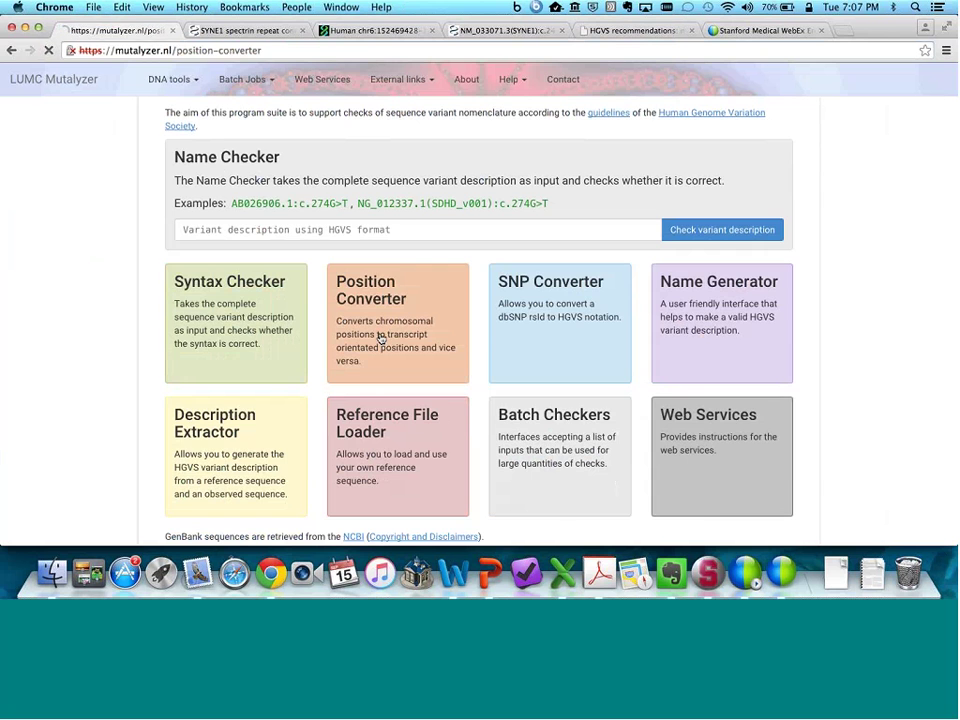
# - Bring up the MYH7 slide 1, then return to the Position Converter page
pyautogui.press('super+Tab')
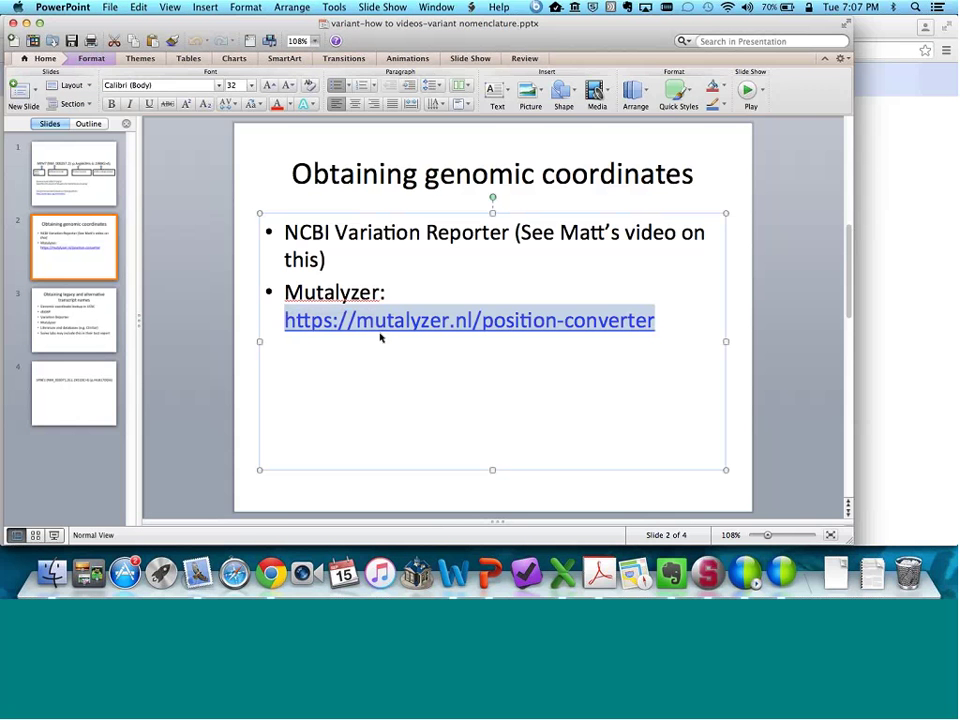
pyautogui.click(58, 160)
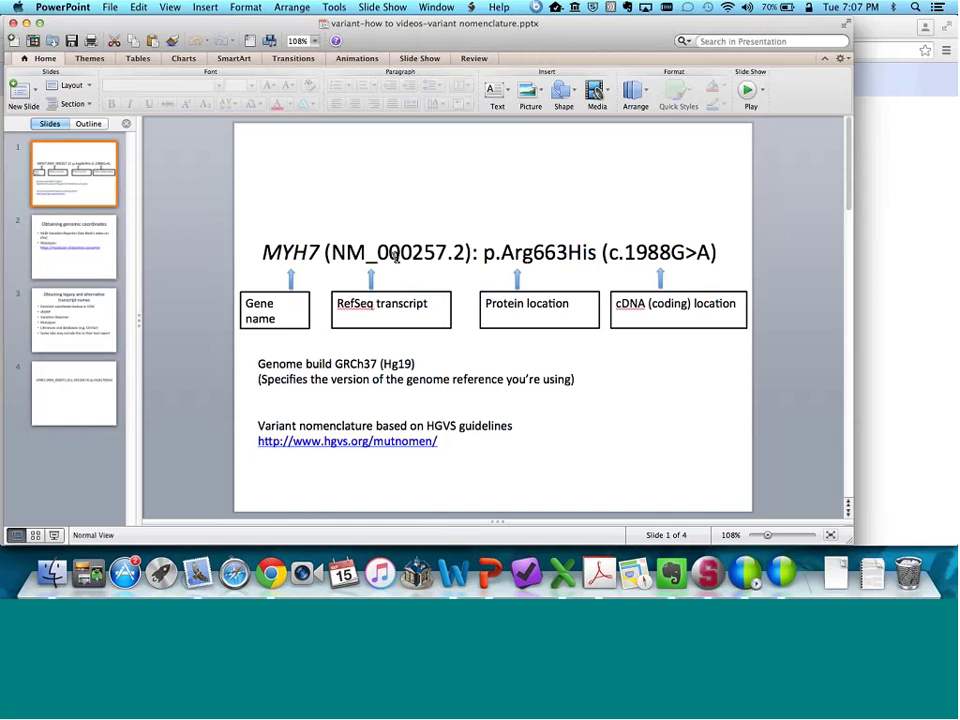
pyautogui.press('super+Tab')
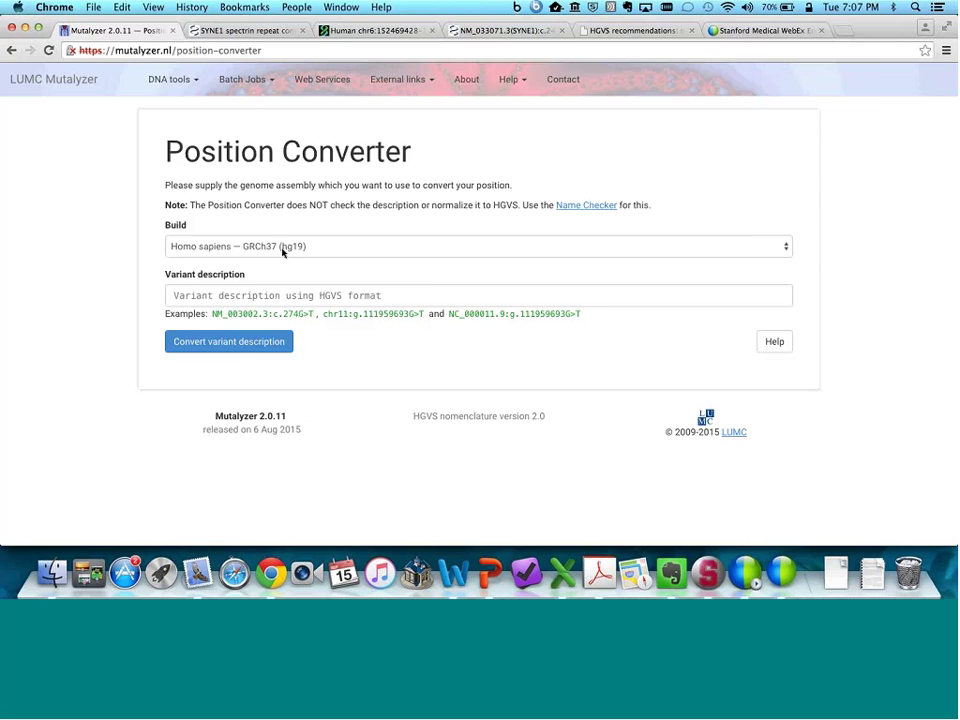
# - Copy NM_000257.2 from the slide title into Mutalyzer's Variant description, followed by ':c.'
pyautogui.press('super+Tab')
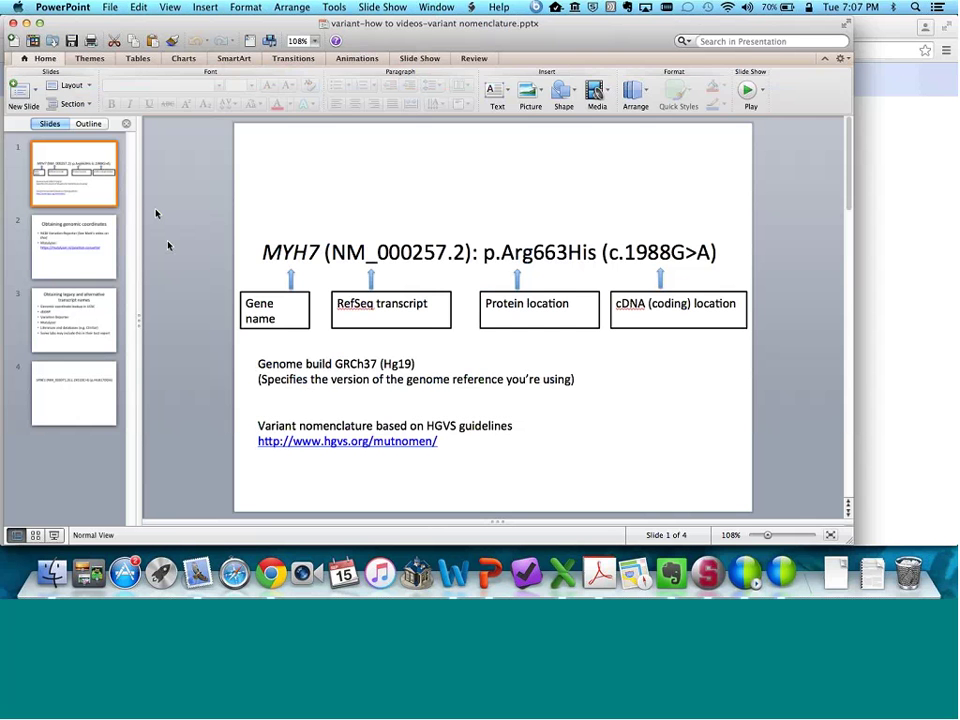
pyautogui.press('super+Tab')
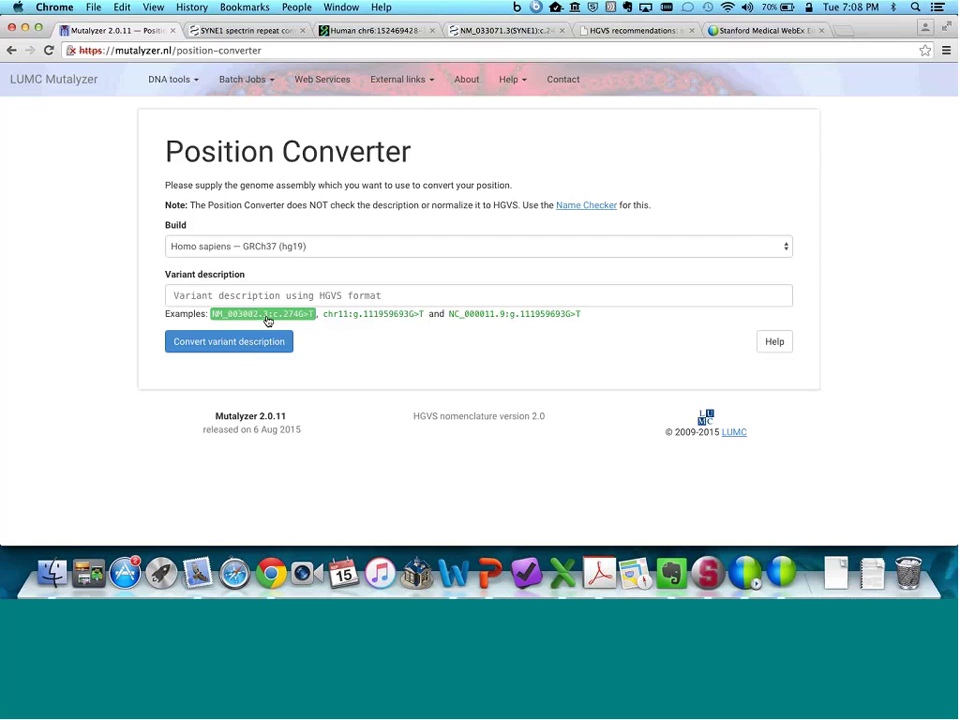
pyautogui.press('super+Tab')
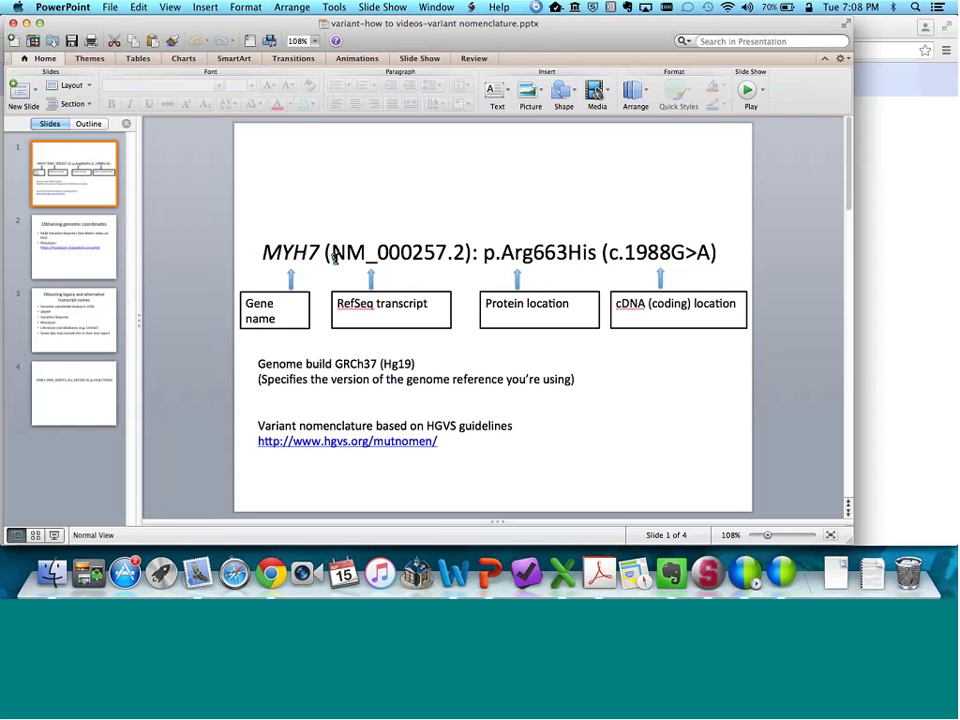
pyautogui.moveTo(334, 257); pyautogui.dragTo(465, 255)
pyautogui.press('super+c')
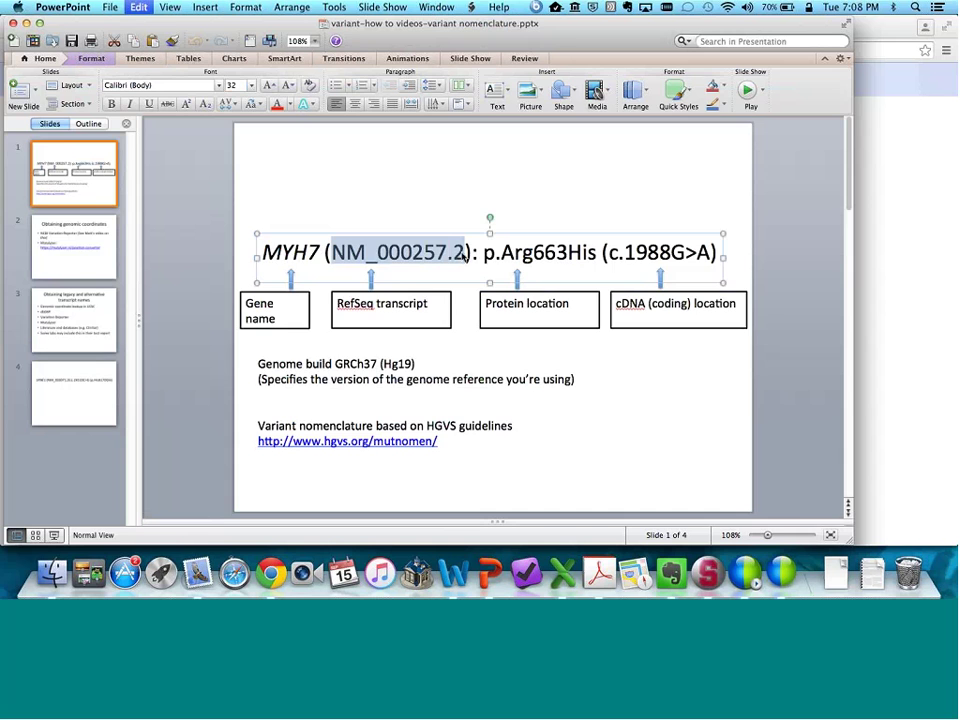
pyautogui.press('super+Tab')
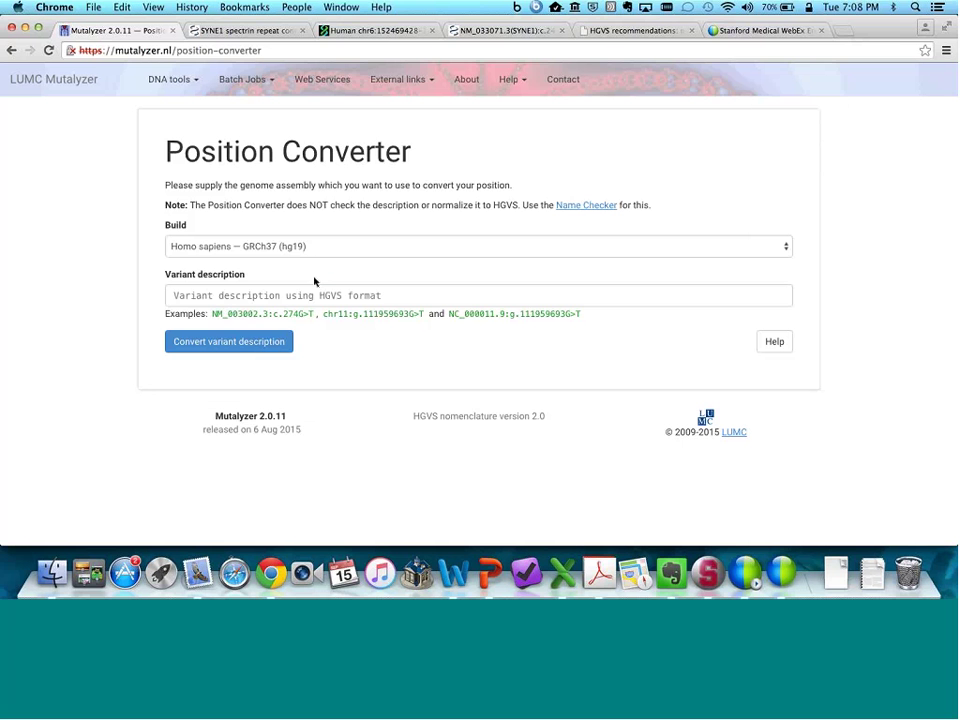
pyautogui.click(242, 293)
pyautogui.press('super+v')
pyautogui.write(':c.')
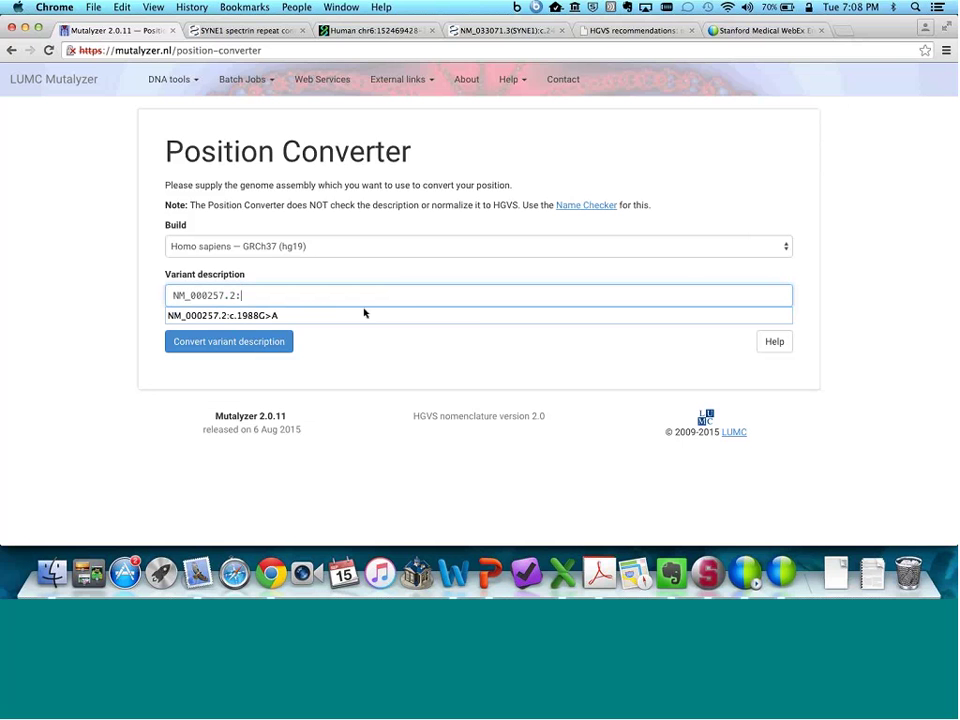
# - Copy c.1988G>A from the slide to complete the description as NM_000257.2:c.1988G>A
pyautogui.press('super+Tab')
pyautogui.moveTo(608, 253); pyautogui.dragTo(705, 254)
pyautogui.press('super+c')
pyautogui.press('super+Tab')
pyautogui.press('BackSpace')
pyautogui.press('BackSpace')
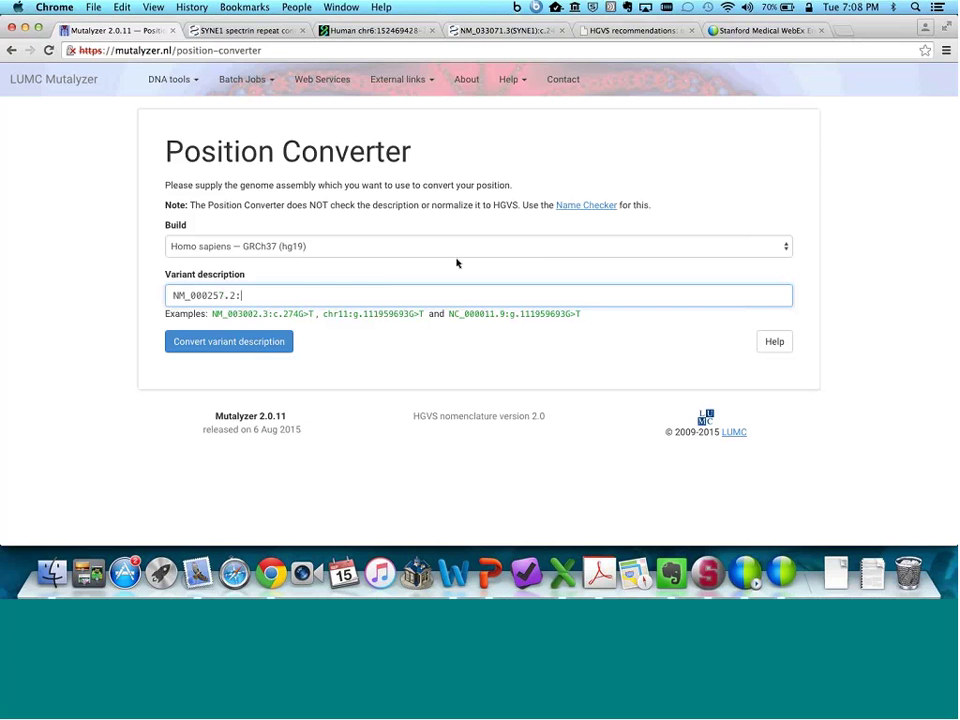
pyautogui.press('super+v')
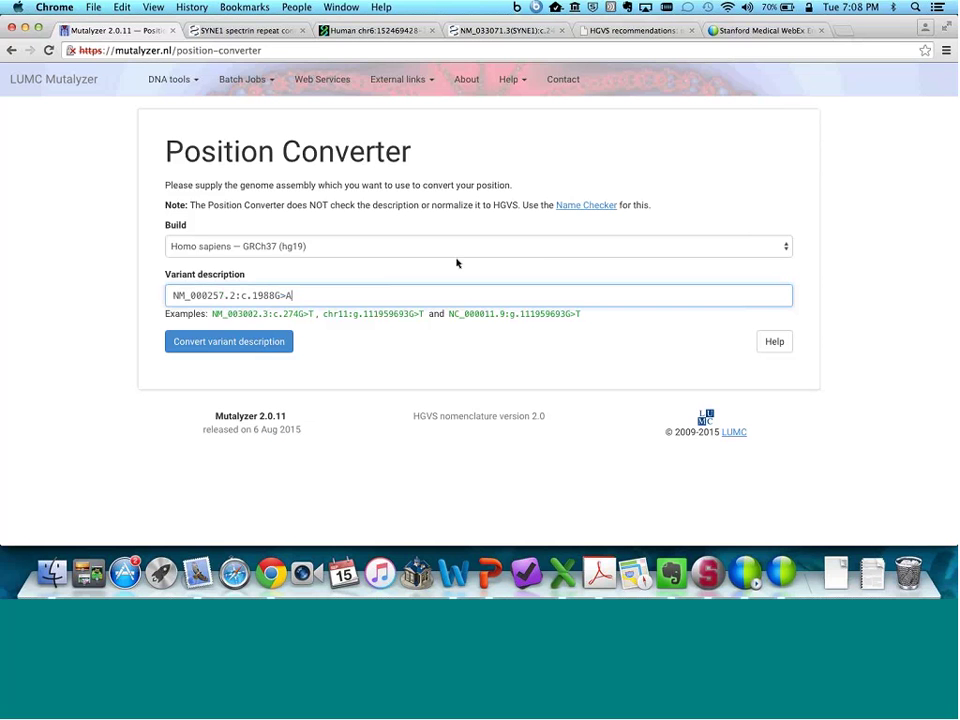
# - Convert the variant to NC_000014.8:g.23896042C>T and select the position 23896042
pyautogui.click(236, 346)
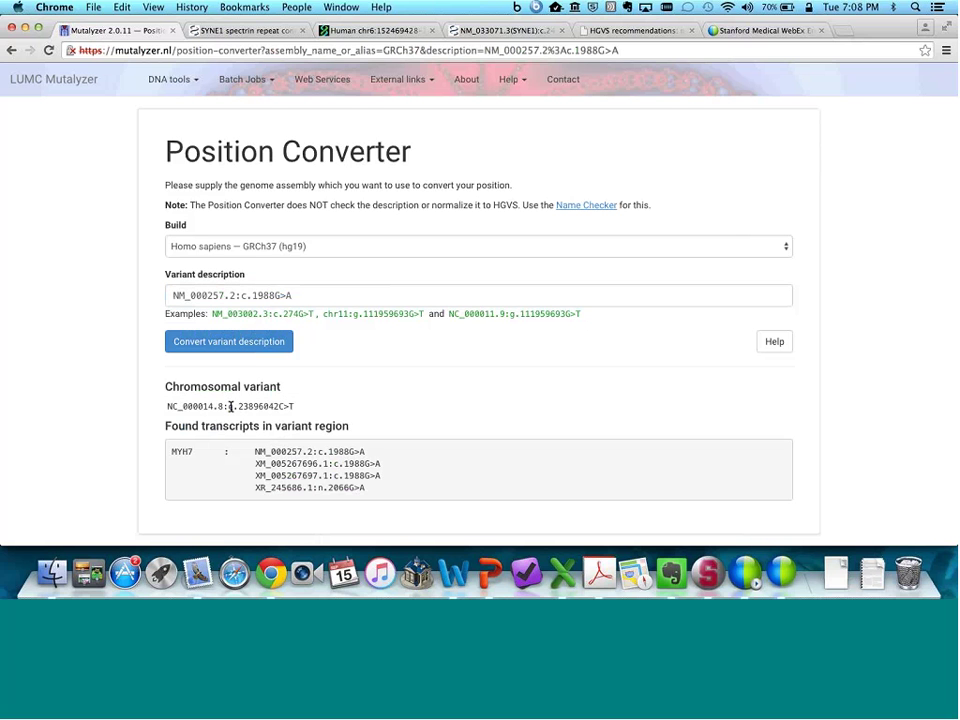
pyautogui.moveTo(229, 406); pyautogui.dragTo(294, 407)
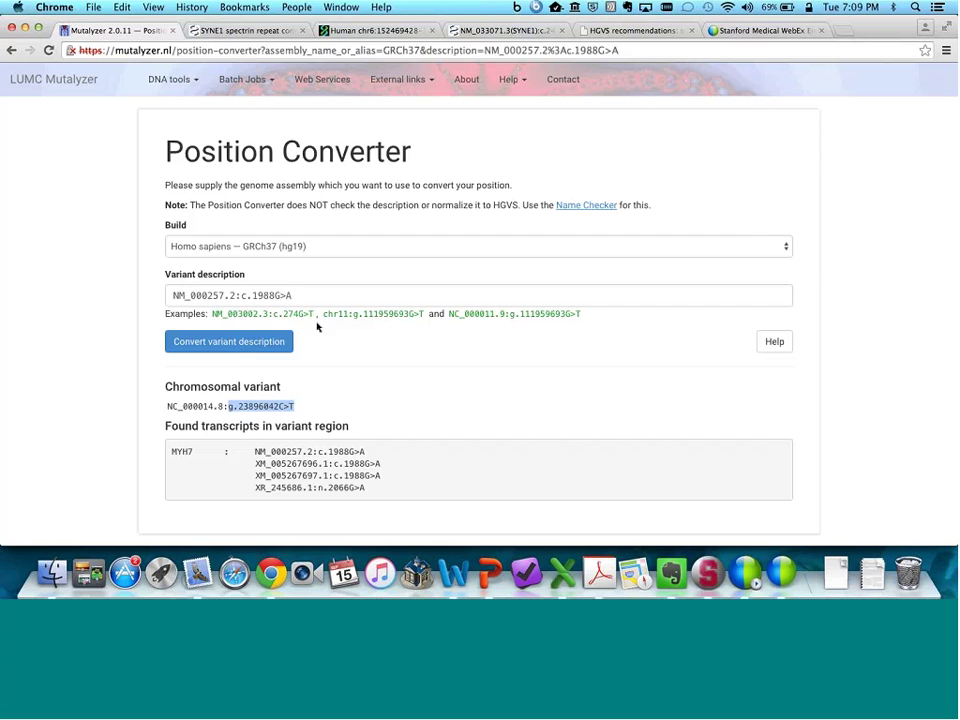
pyautogui.click(236, 405)
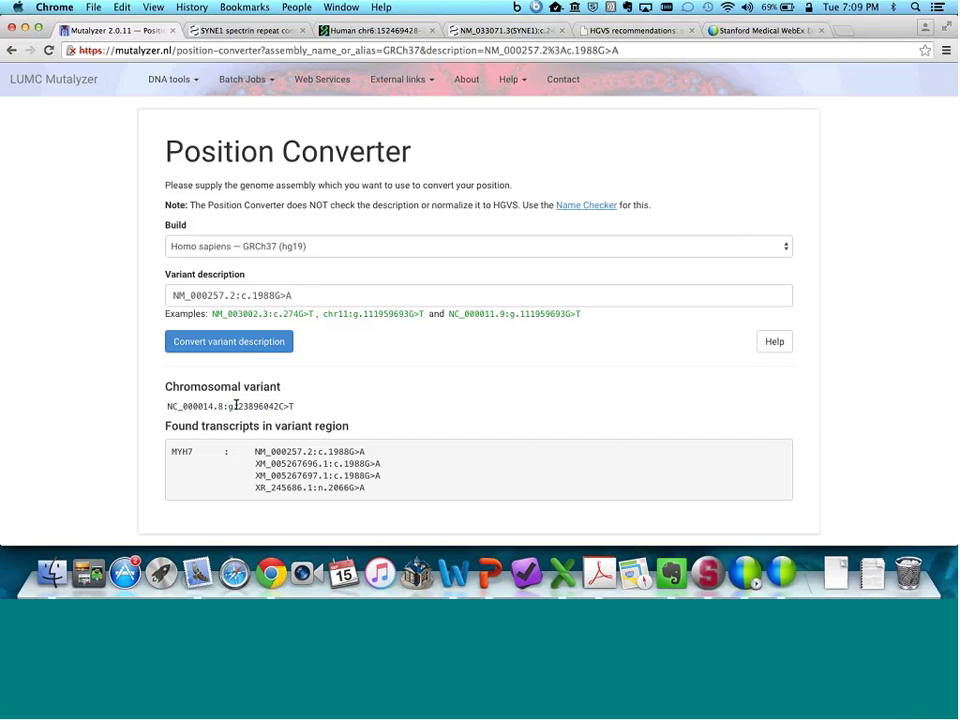
pyautogui.moveTo(236, 405); pyautogui.dragTo(278, 408)
pyautogui.press('super+c')
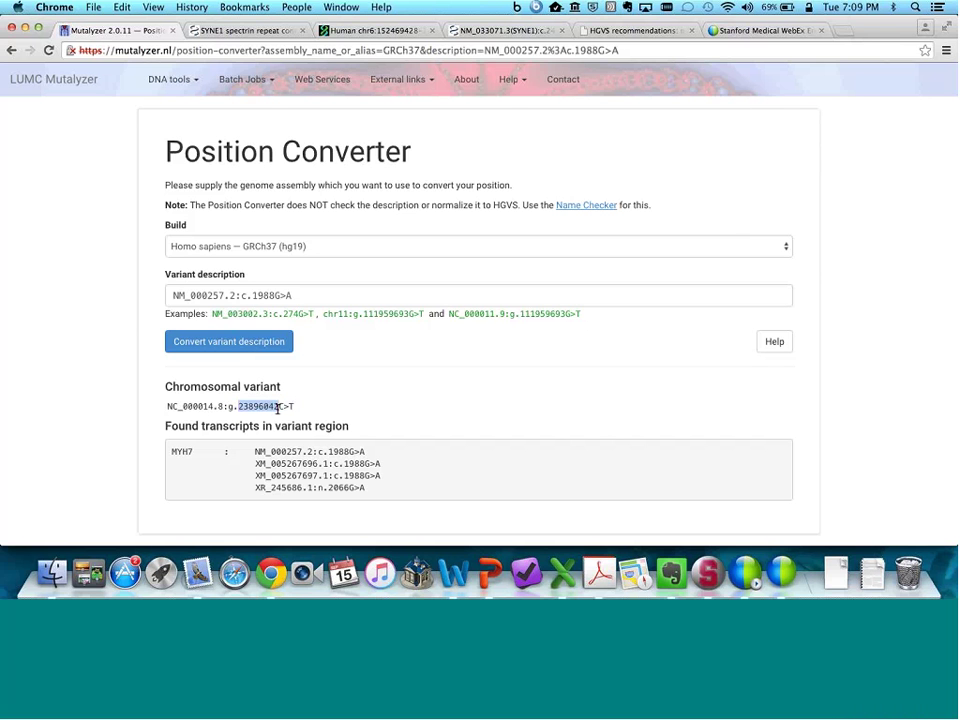
# - Search NCBI Gene for MYH7, showing human MYH7 on chromosome 14
pyautogui.click(242, 32)
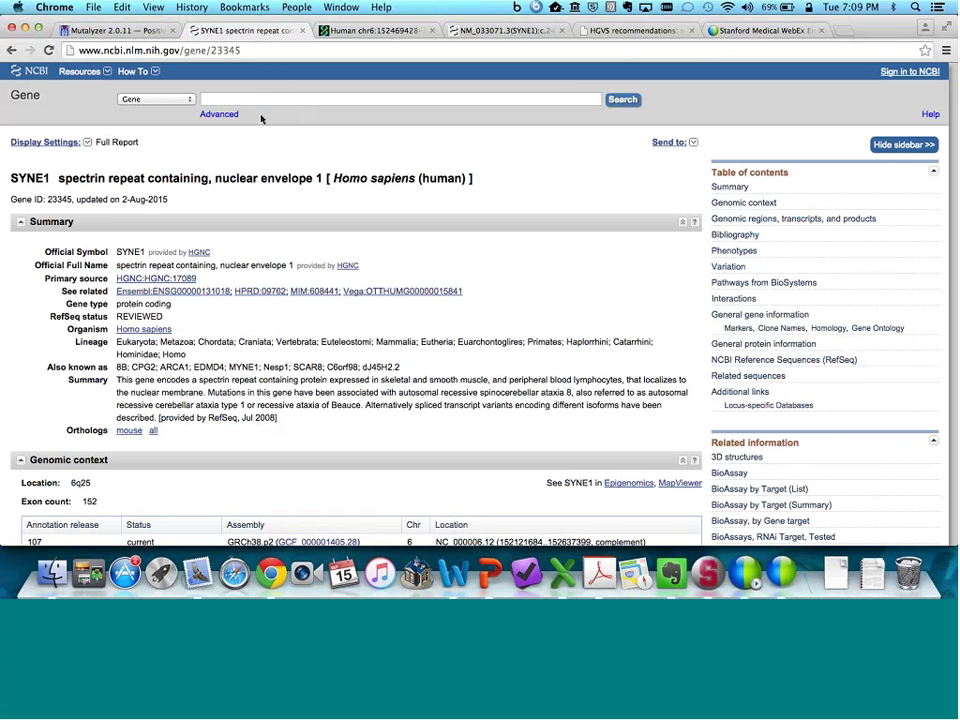
pyautogui.click(17, 100)
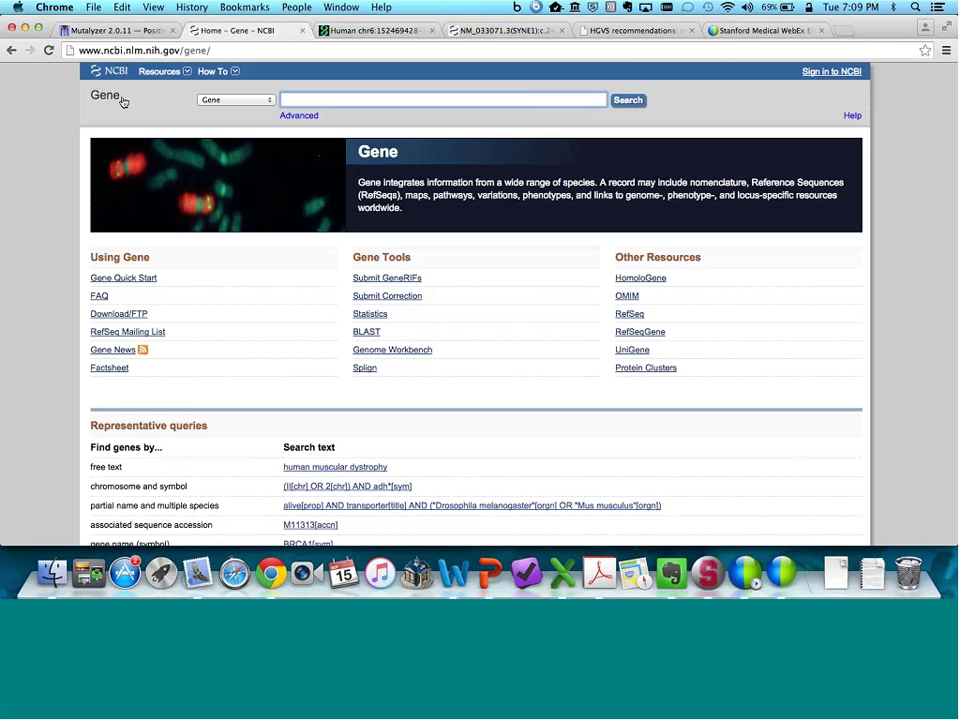
pyautogui.write('MYH7')
pyautogui.click(628, 101)
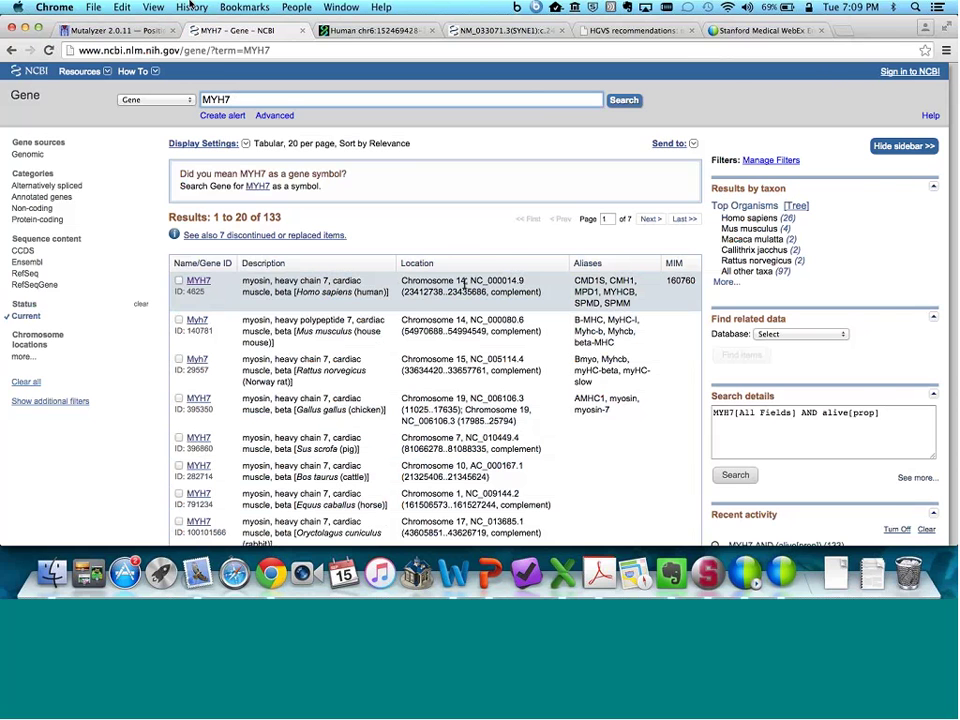
# - On slide 2, add a new bullet under the Mutalyzer link reading 'g.chr14:'
pyautogui.press('super+Tab')
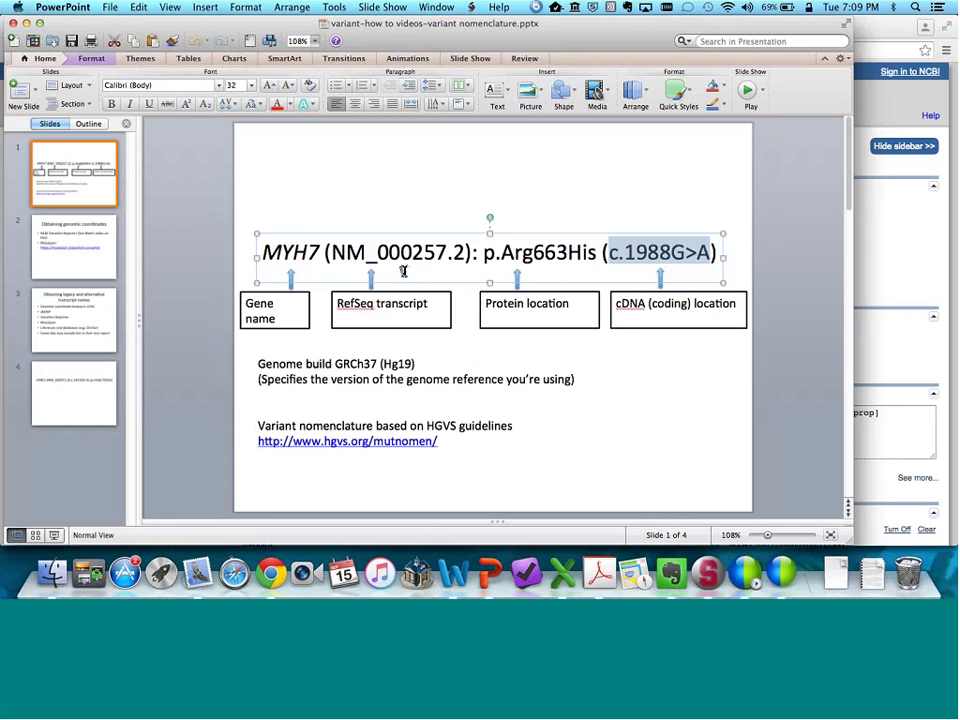
pyautogui.press('super+Tab')
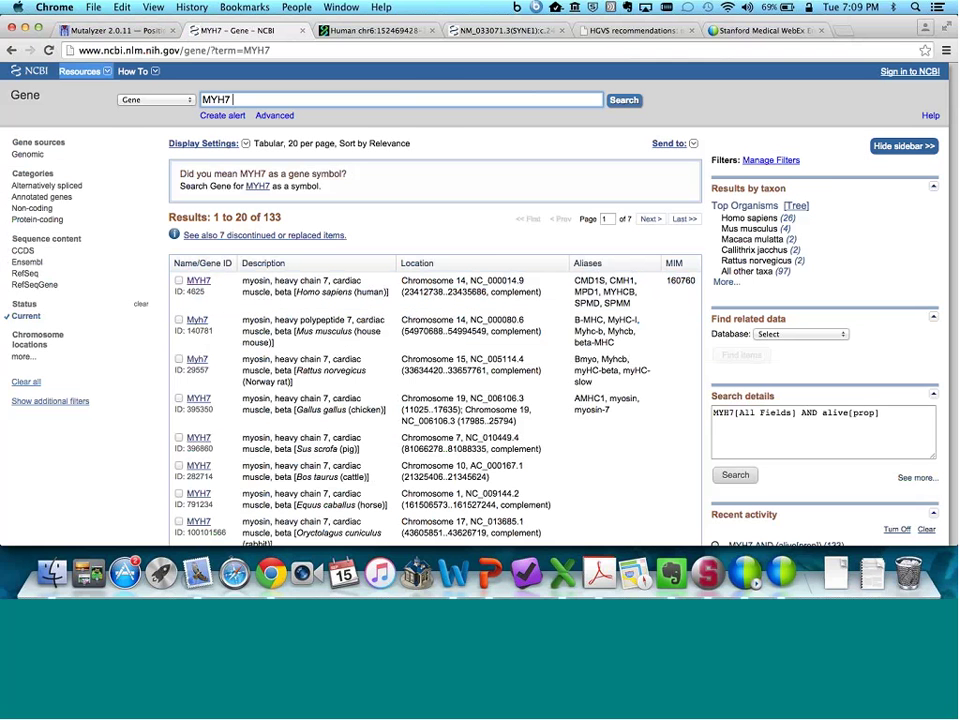
pyautogui.press('super+Tab')
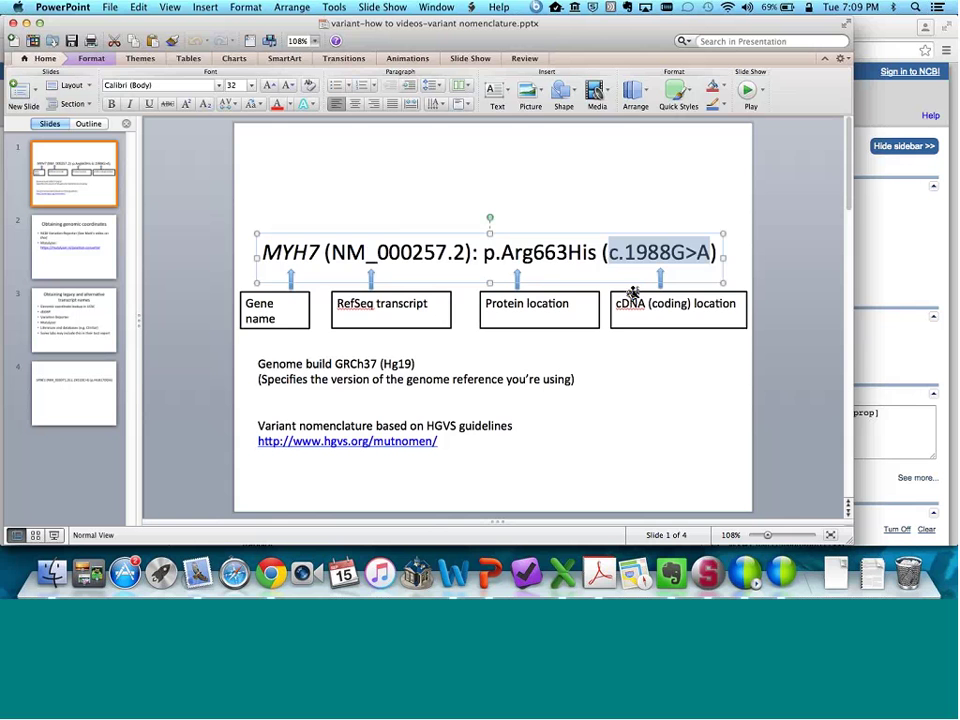
pyautogui.click(94, 250)
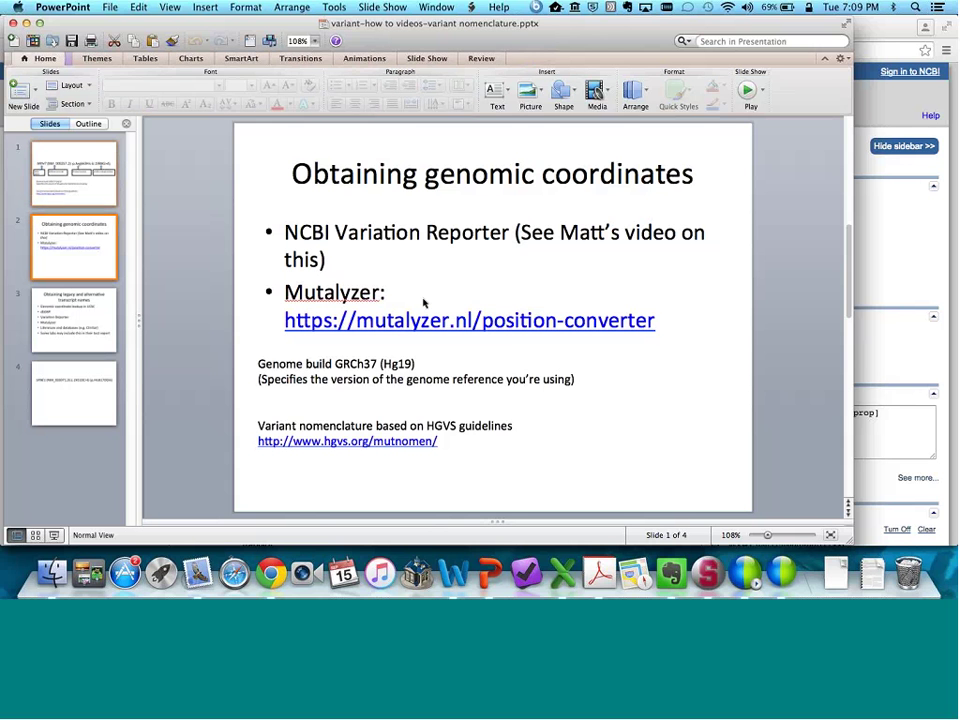
pyautogui.click(673, 322)
pyautogui.press('Return')
pyautogui.press('Return')
pyautogui.write('G.chr')
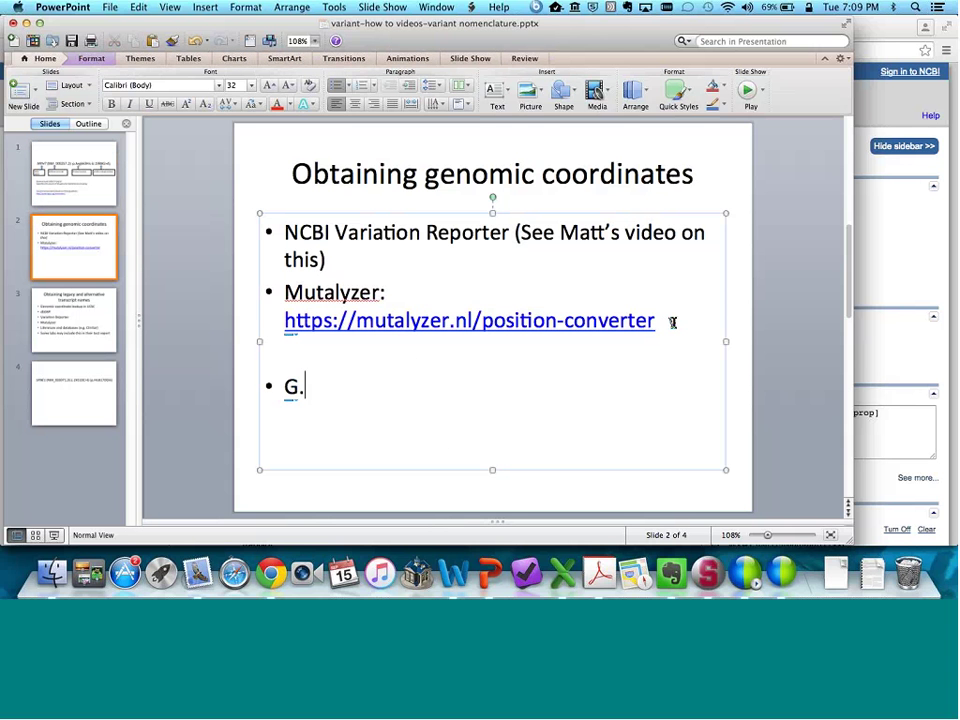
pyautogui.click(289, 388)
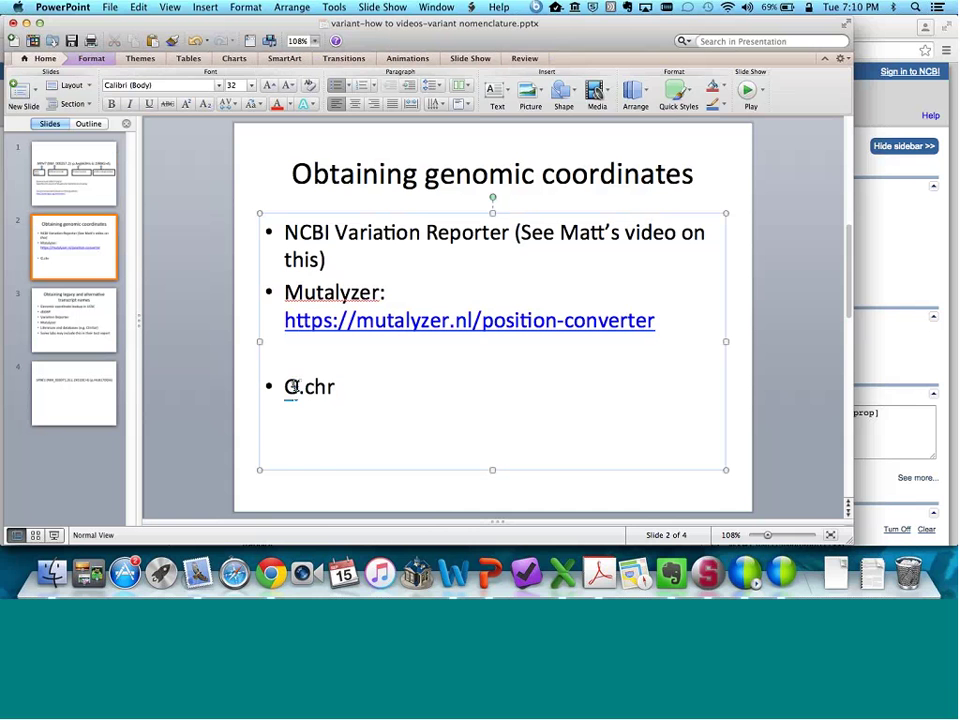
pyautogui.press('Delete')
pyautogui.write('g')
pyautogui.click(367, 385)
pyautogui.write('15')
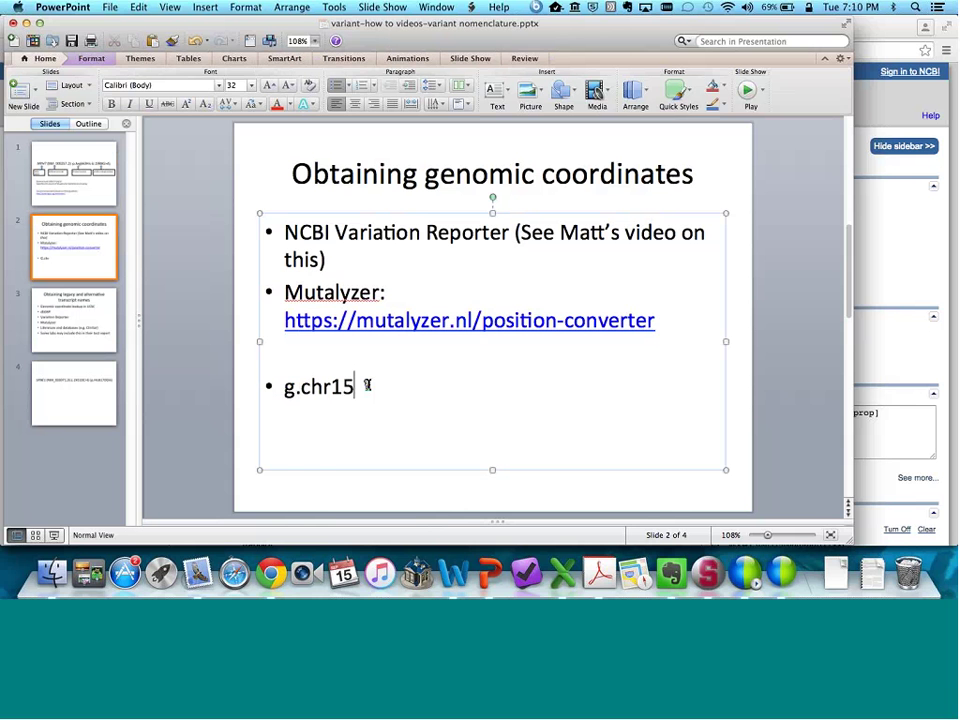
pyautogui.press('BackSpace')
pyautogui.write('4:')
# - Paste the genomic position 23896042 after 'g.chr14:' as unformatted text
pyautogui.press('super+Tab')
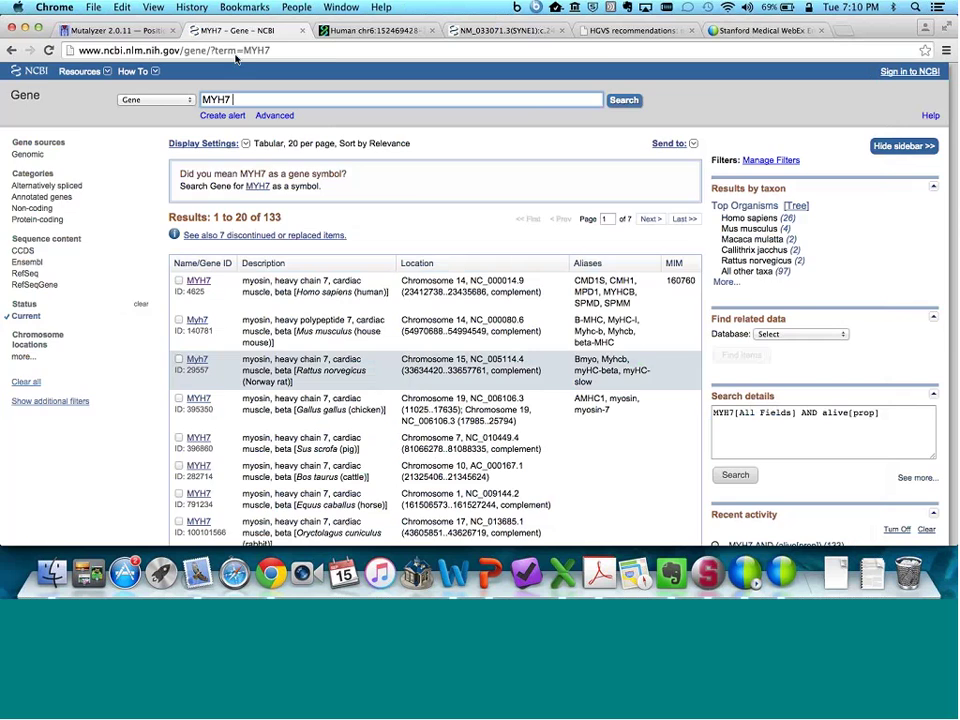
pyautogui.hotkey('ctrl', 'shift', 'Tab')
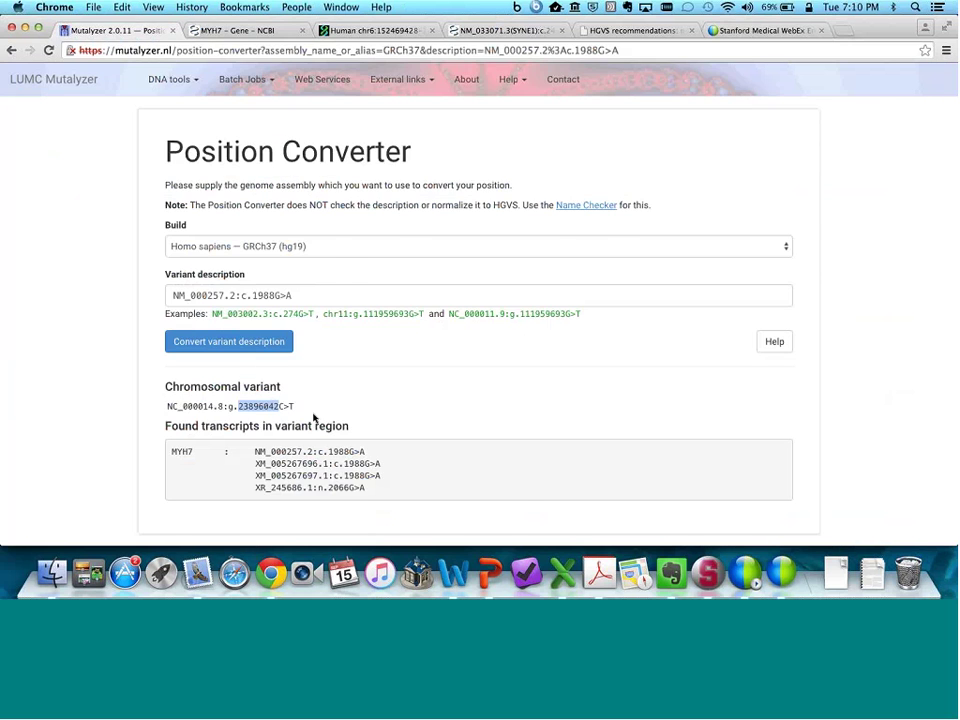
pyautogui.press('super+Tab')
pyautogui.click(377, 390)
pyautogui.press('super+v')
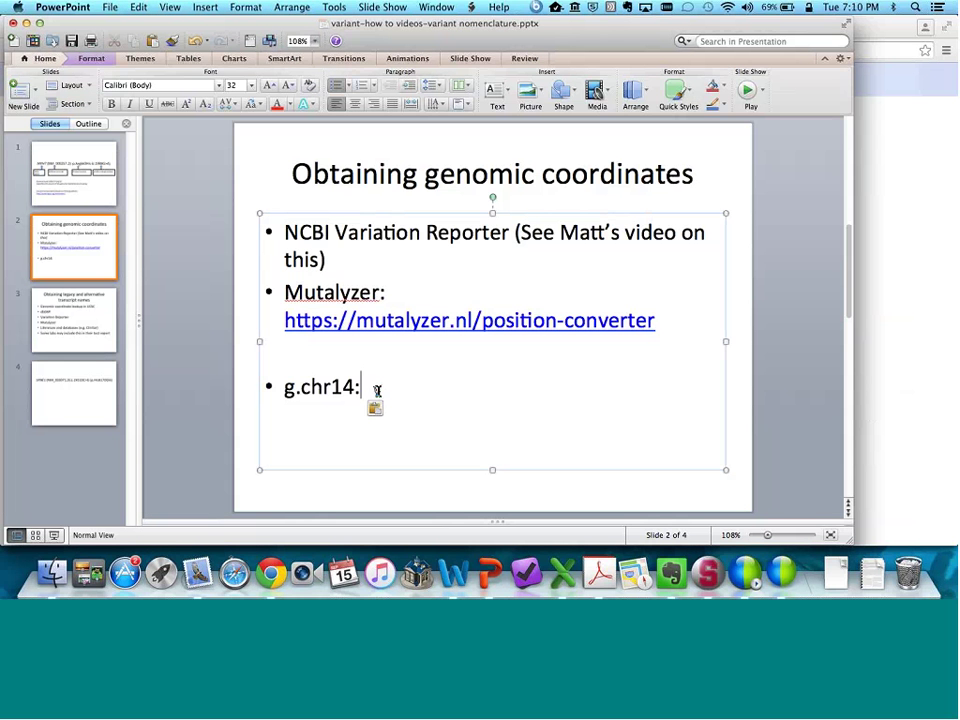
pyautogui.click(138, 7)
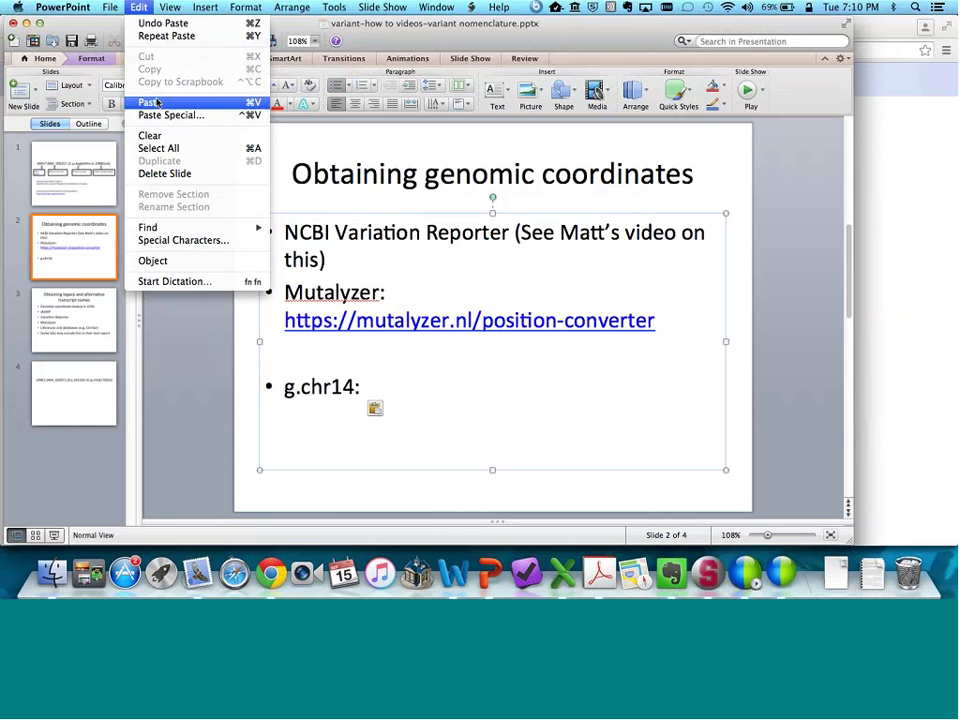
pyautogui.click(171, 115)
pyautogui.doubleClick(467, 257)
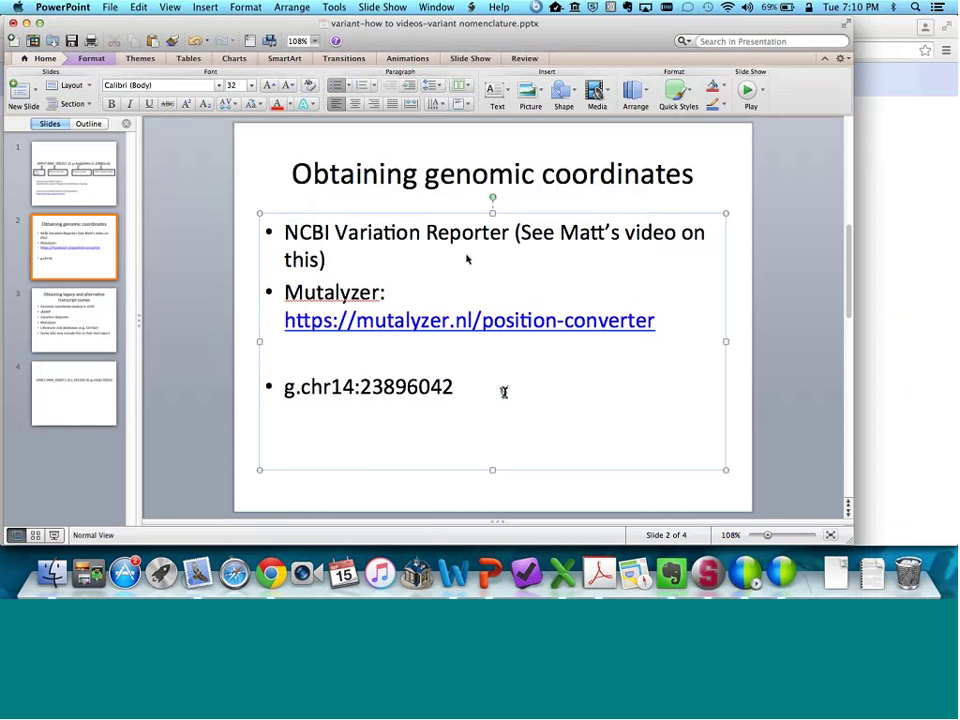
# - Undo the extra empty bullet and select the g.chr14:23896042 line
pyautogui.moveTo(285, 388); pyautogui.dragTo(439, 389)
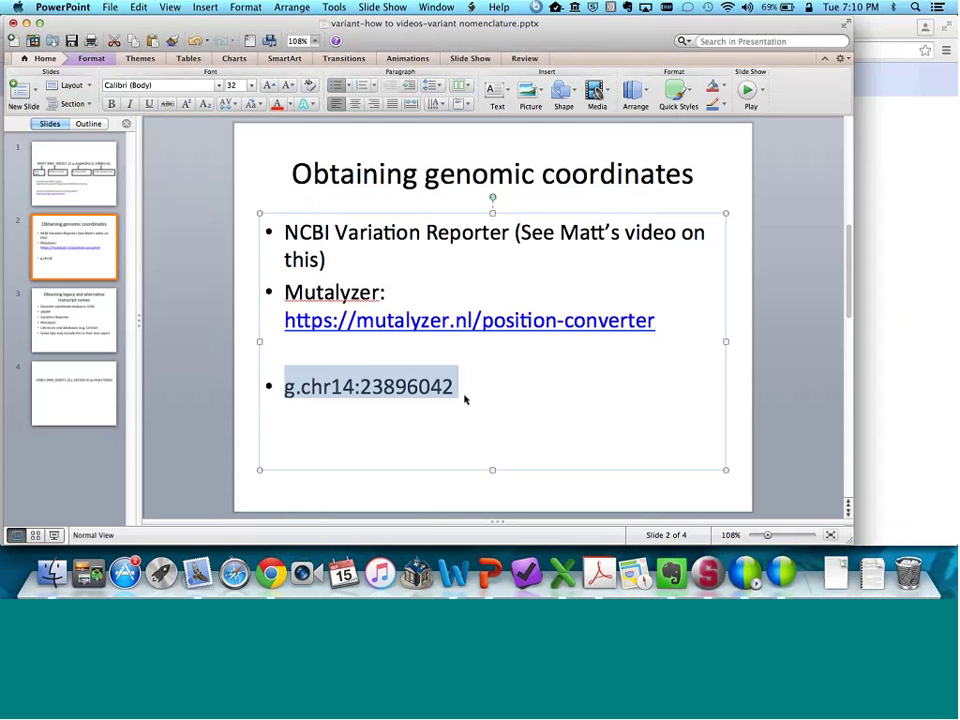
pyautogui.click(464, 399)
pyautogui.press('Return')
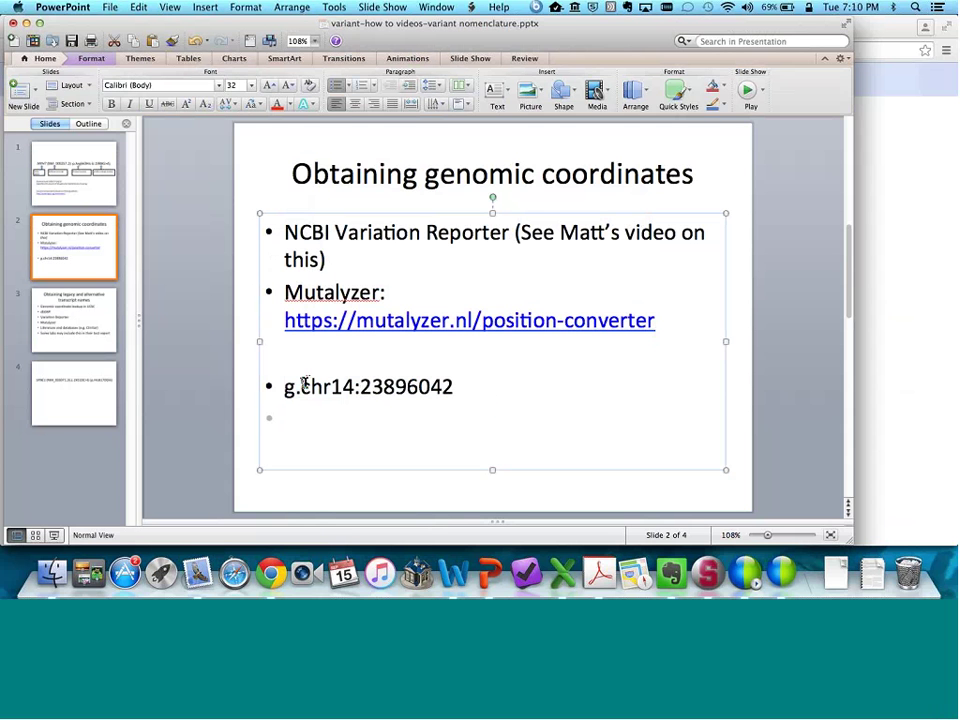
pyautogui.press('cmd+z')
pyautogui.click(324, 388)
pyautogui.tripleClick(306, 386)
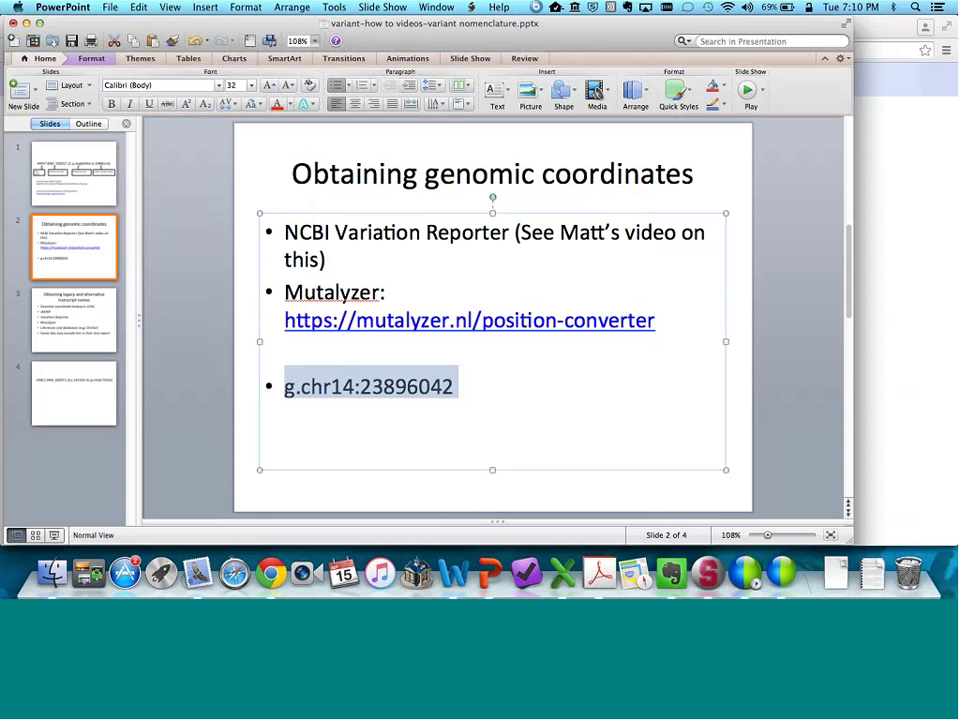
# - Show slide 3, listing UCSC, dbSNP, Variation Reporter, Mutalyzer, ClinVar and lab reports
pyautogui.click(72, 309)
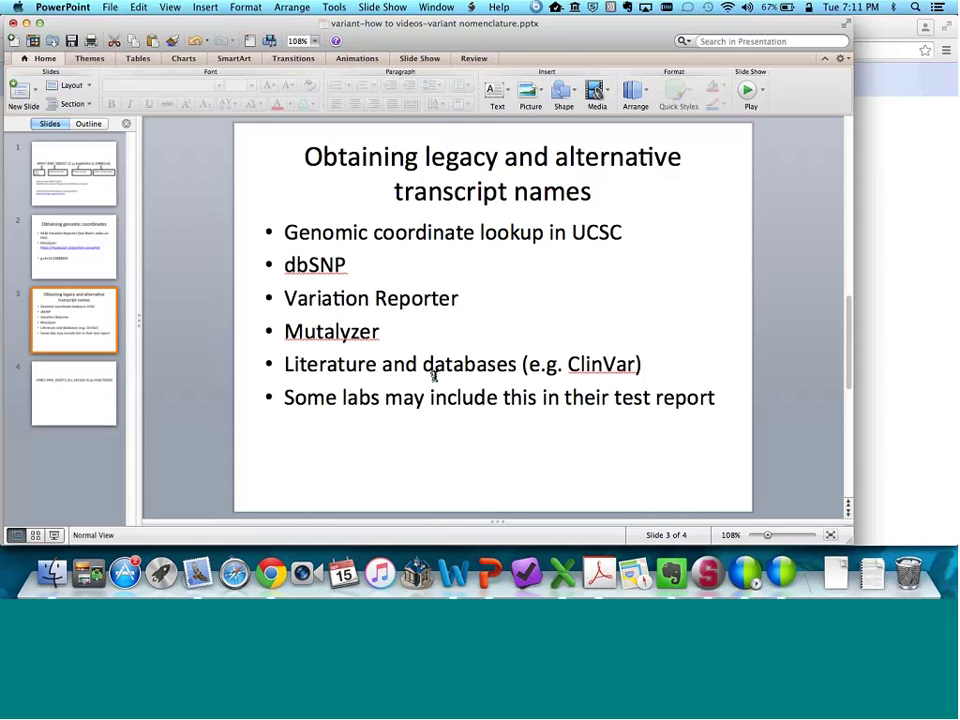
# - Go to slide 4 and select the SYNE1 transcript accession NM_033071.3
pyautogui.click(86, 375)
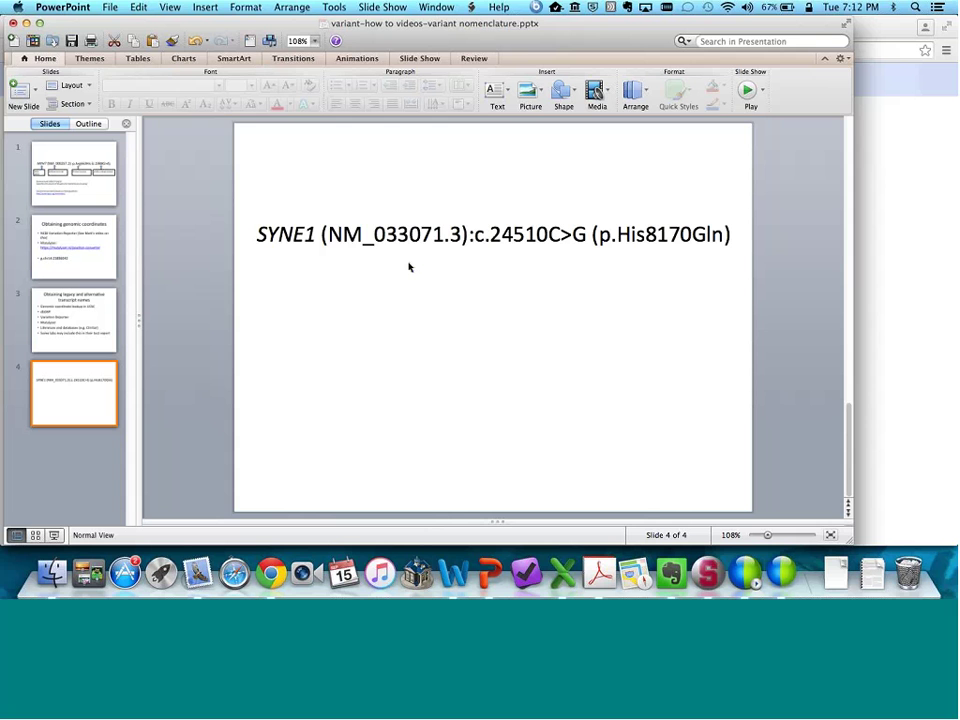
pyautogui.moveTo(327, 235); pyautogui.dragTo(514, 246)
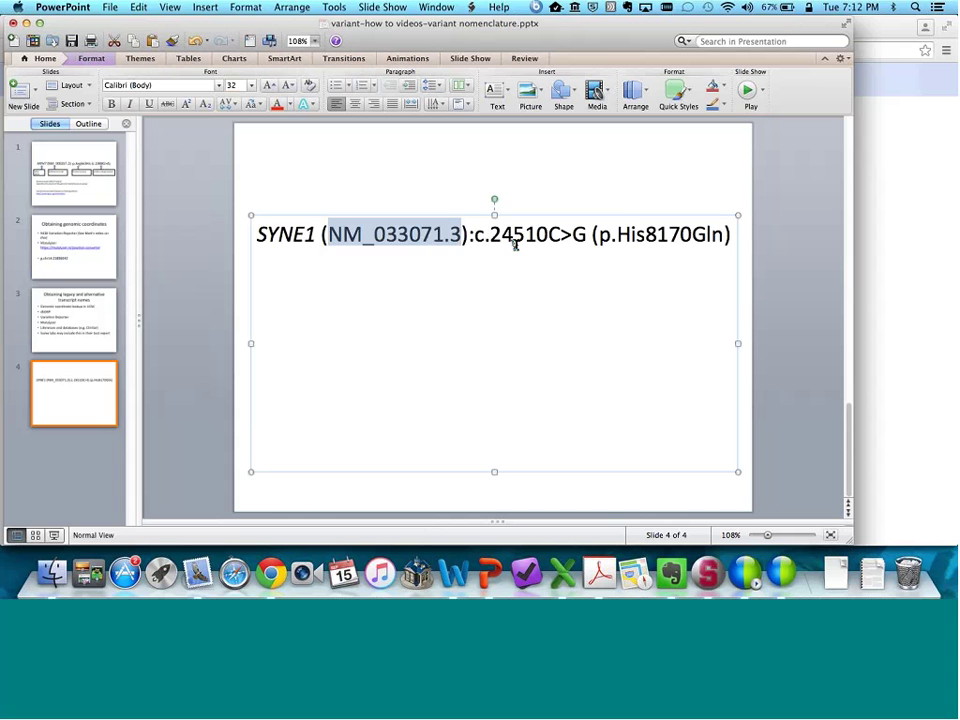
# - Replace the Mutalyzer variant description with 'NM_033071.3:'
pyautogui.press('super+c')
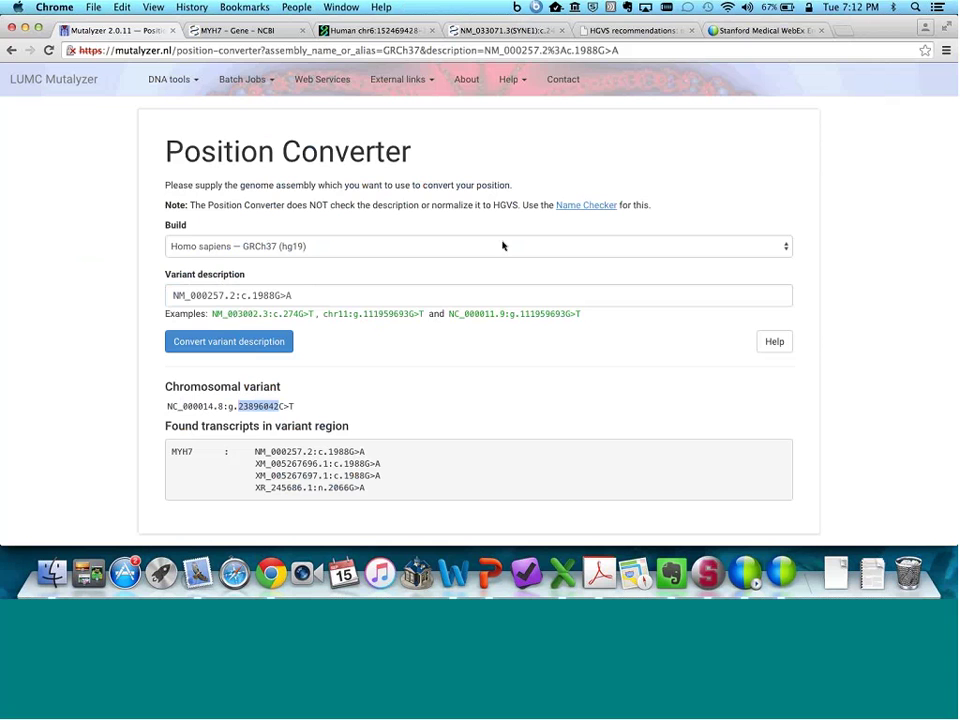
pyautogui.press('super+Tab')
pyautogui.tripleClick(195, 297)
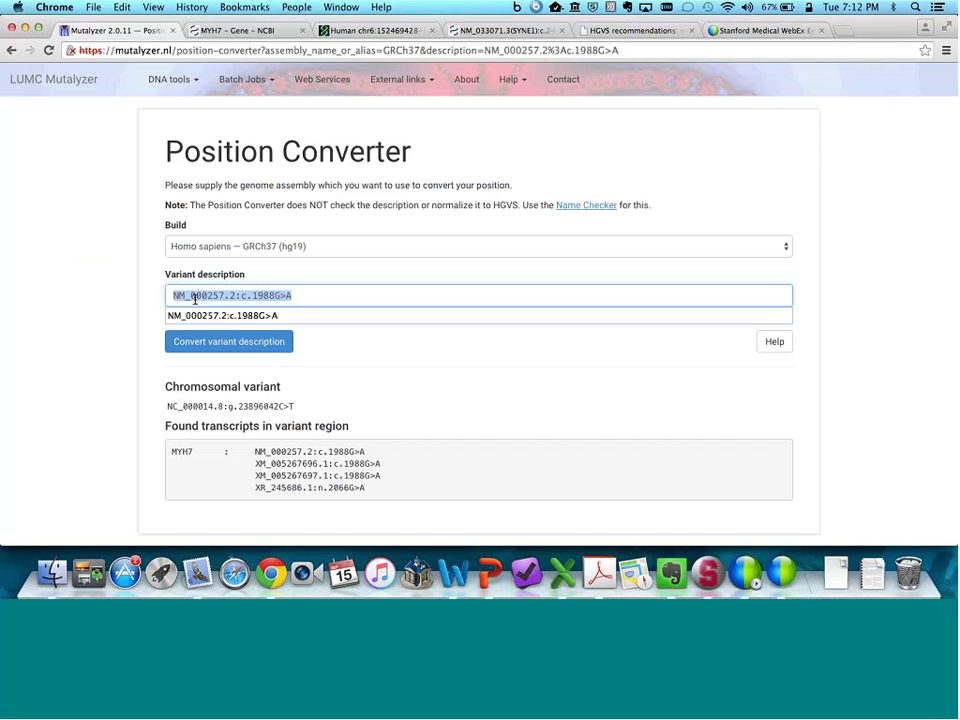
pyautogui.press('super+v')
pyautogui.write(':')
# - Append c.24510C>G, convert the variant, and select the genomic position 152469433
pyautogui.press('super+Tab')
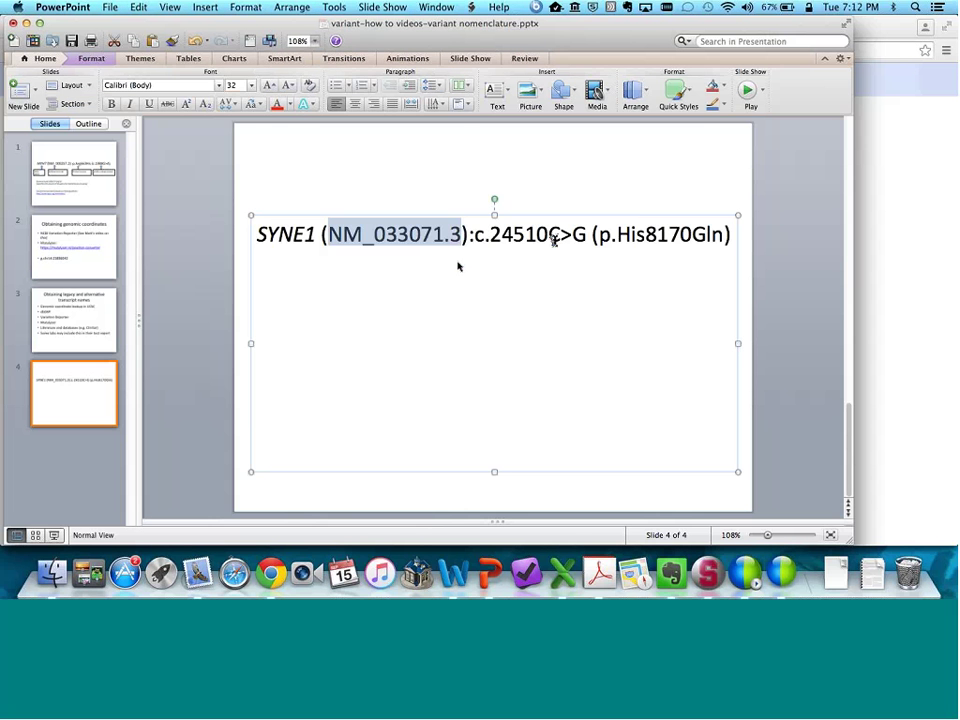
pyautogui.moveTo(474, 234); pyautogui.dragTo(583, 232)
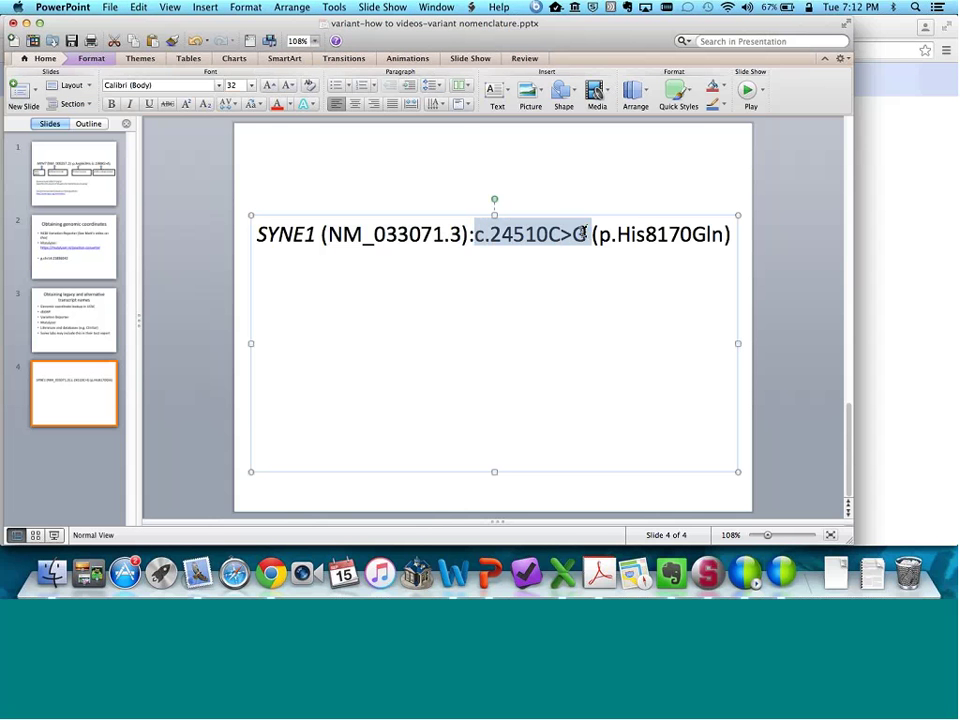
pyautogui.press('super+Tab')
pyautogui.click(401, 293)
pyautogui.write('c.24510C>G')
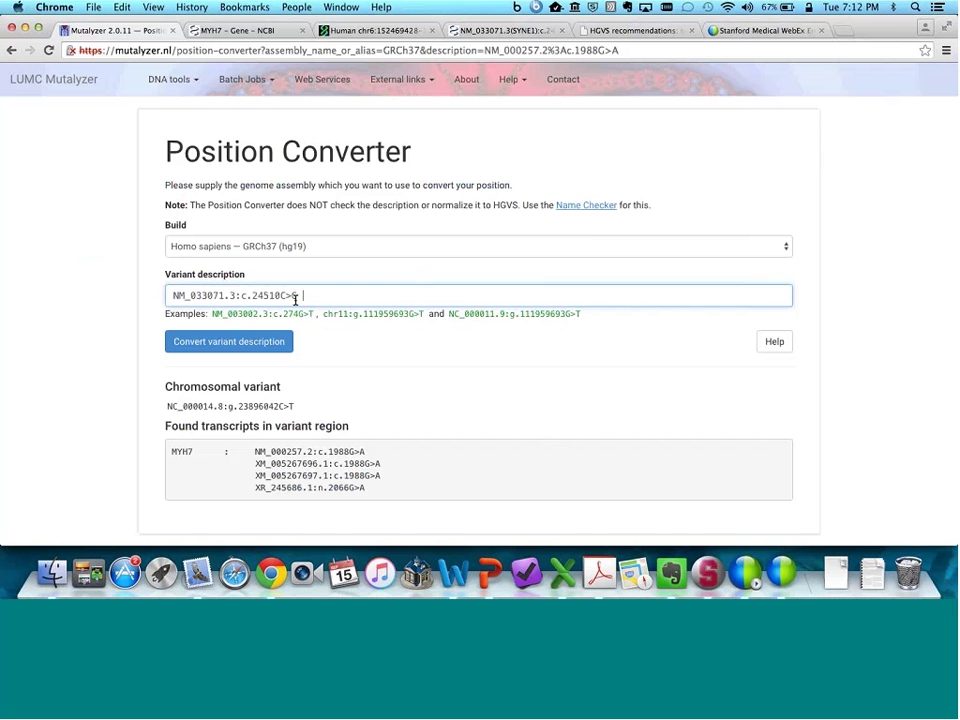
pyautogui.click(262, 344)
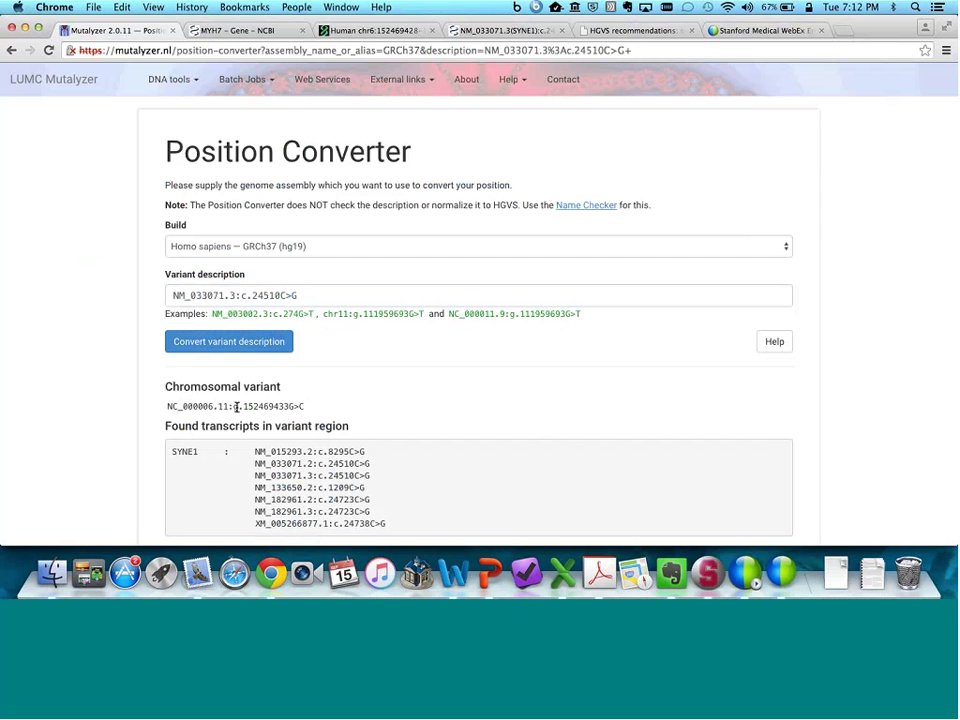
pyautogui.moveTo(243, 407); pyautogui.dragTo(293, 406)
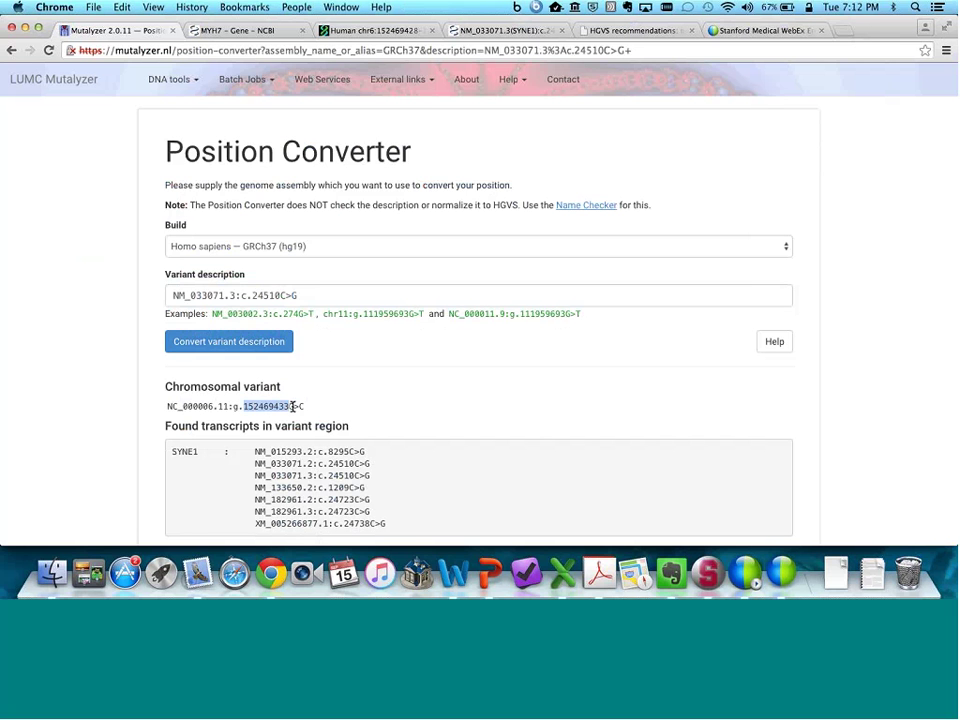
# - Search NCBI Gene for SYNE1 in place of MYH7
pyautogui.click(345, 30)
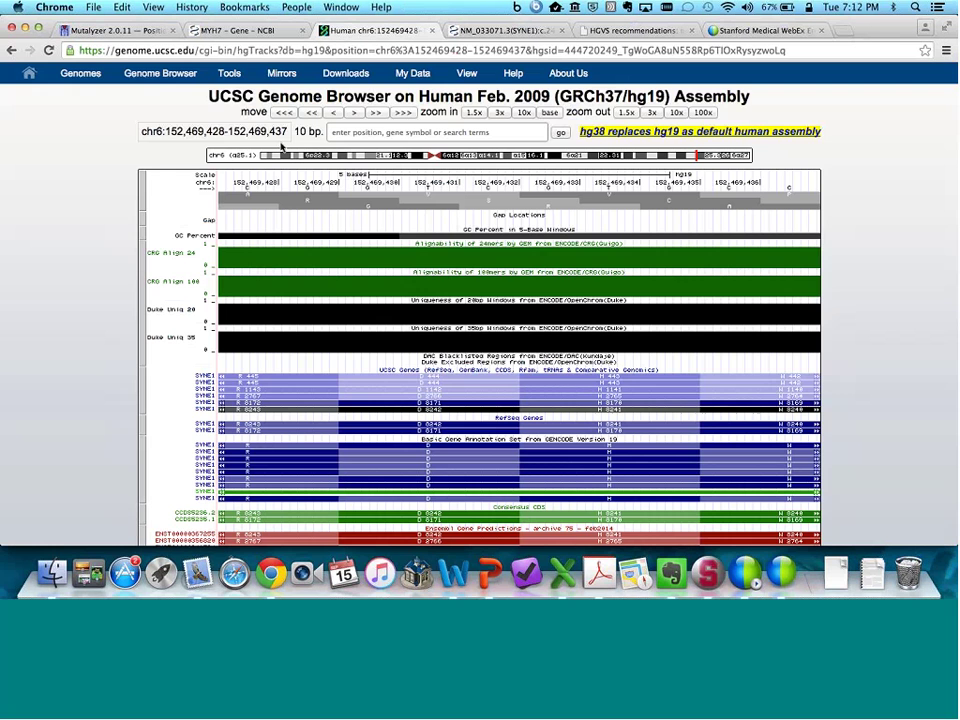
pyautogui.click(235, 30)
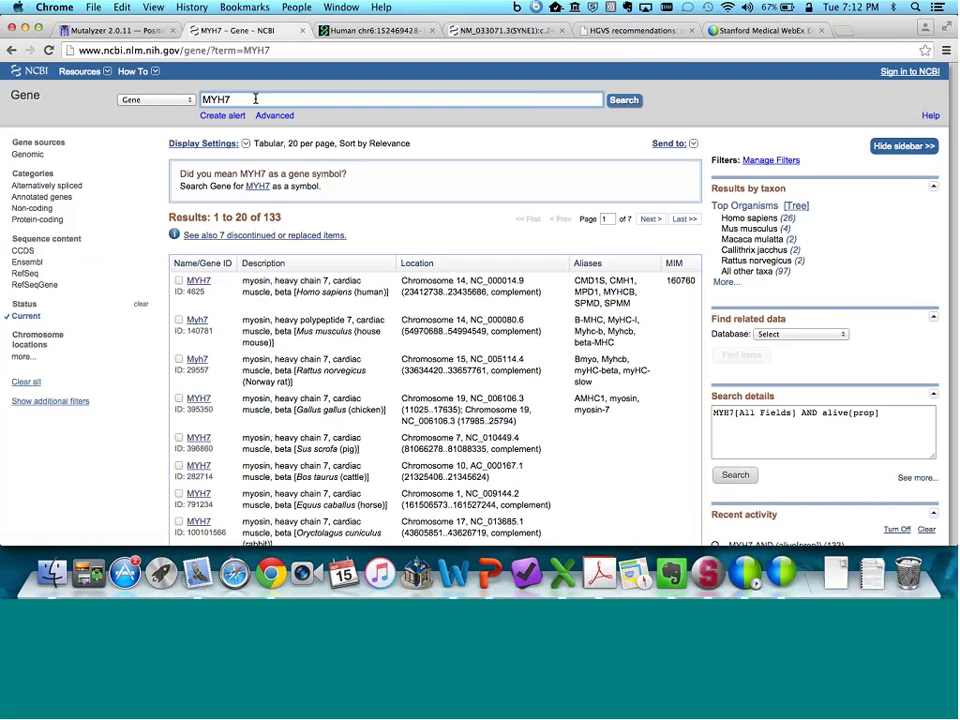
pyautogui.tripleClick(255, 99)
pyautogui.write('SYNE1')
pyautogui.press('Return')
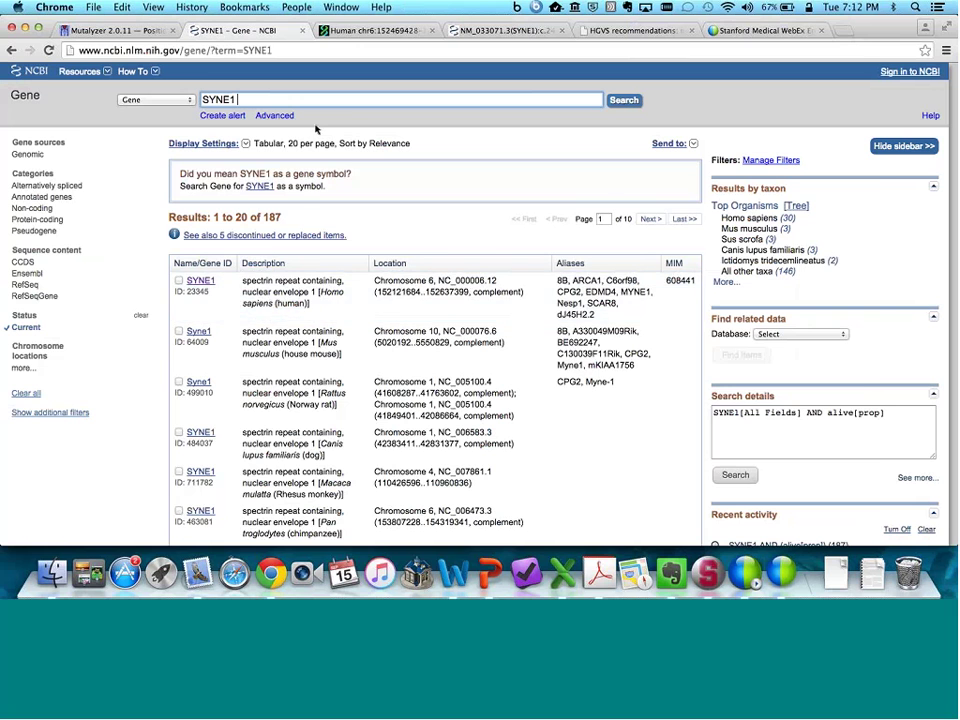
# - Below the SYNE1 variant, add the line g.chr6:152469433G, pasting the position as plain text
pyautogui.press('super+Tab')
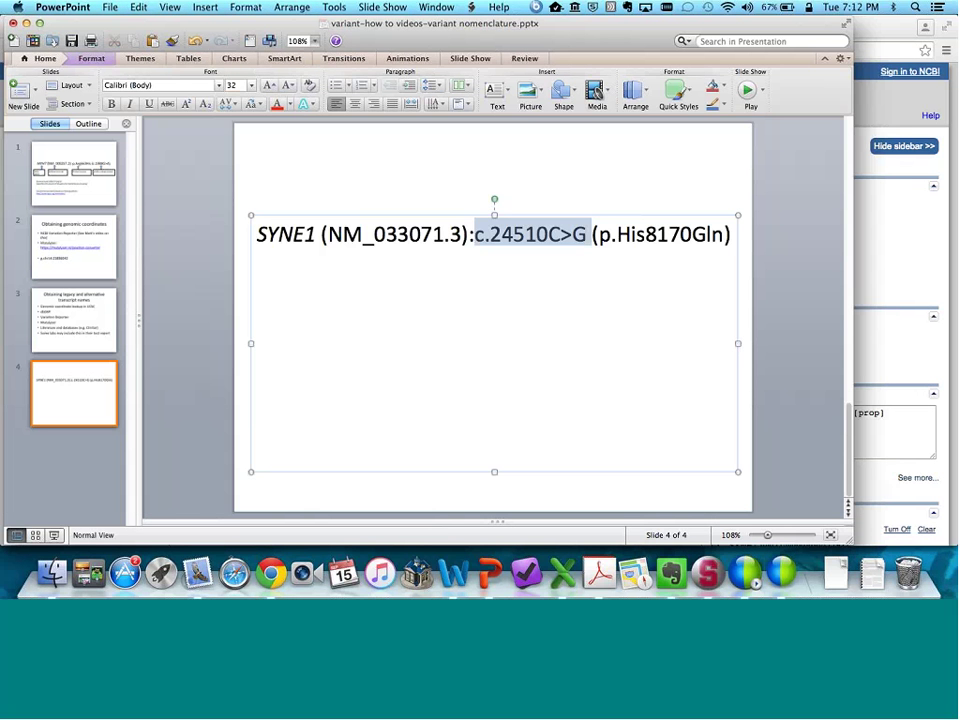
pyautogui.click(728, 238)
pyautogui.press('Return')
pyautogui.press('Return')
pyautogui.write('g.')
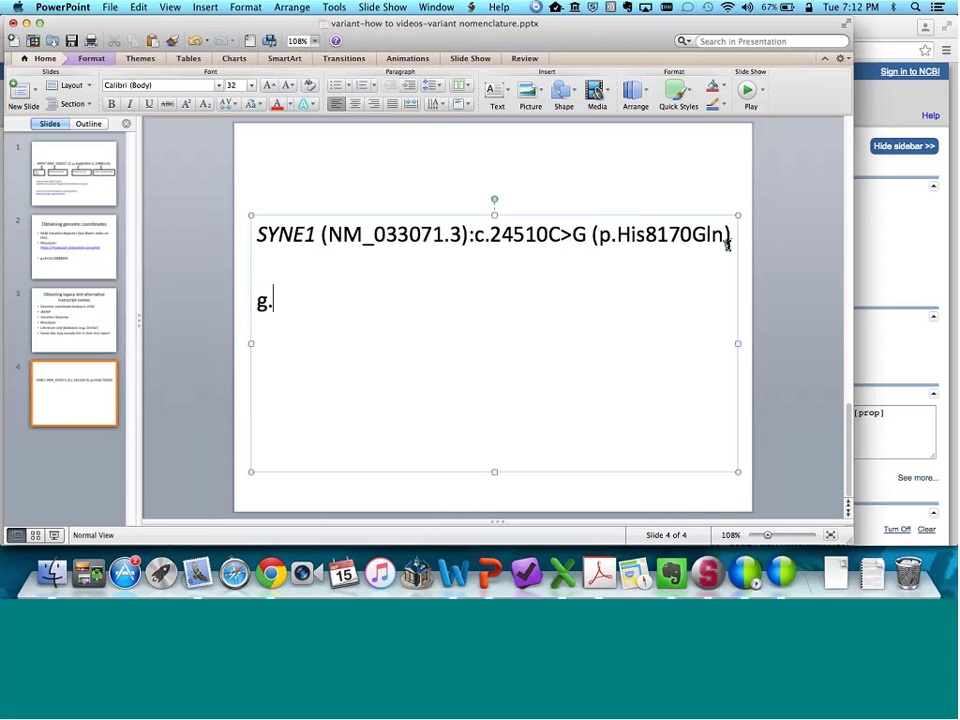
pyautogui.write('chr6:')
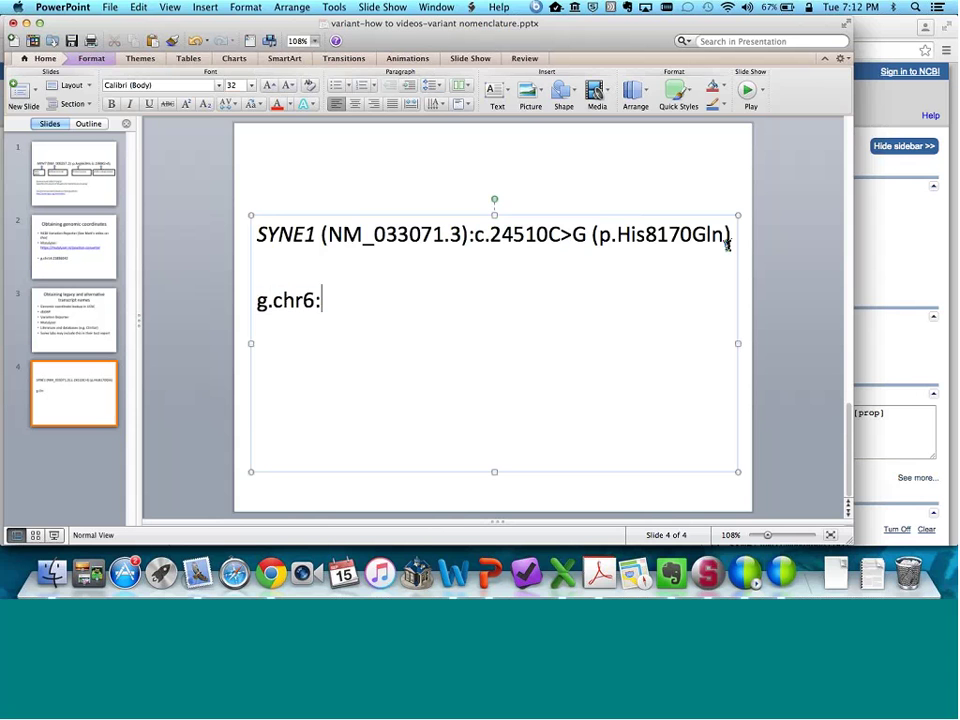
pyautogui.press('super+Tab')
pyautogui.hotkey('ctrl', 'shift', 'Tab')
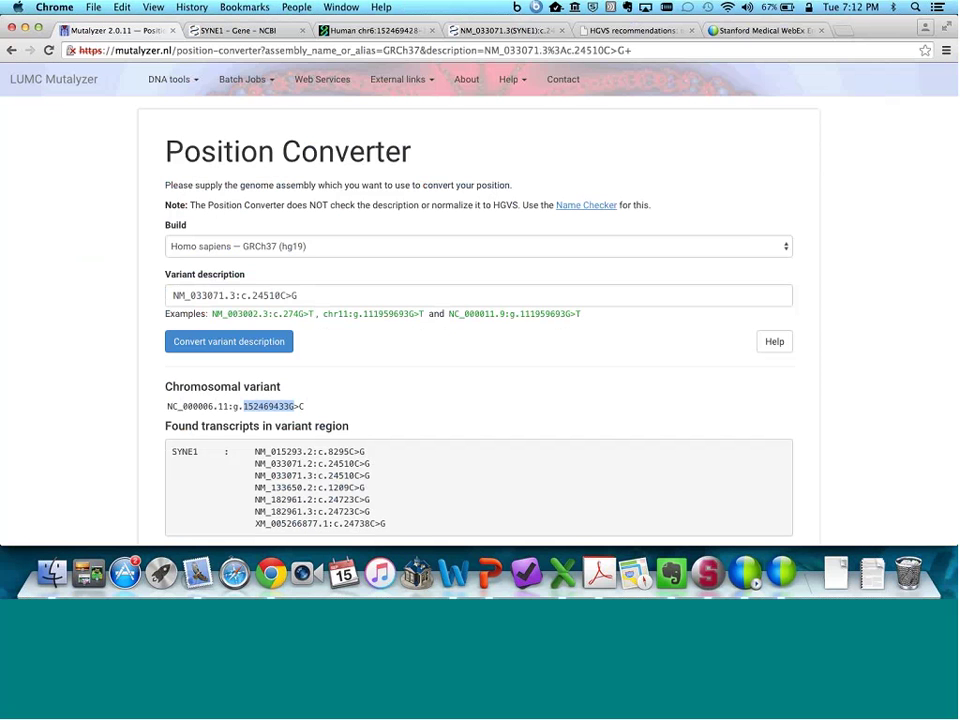
pyautogui.press('super+Tab')
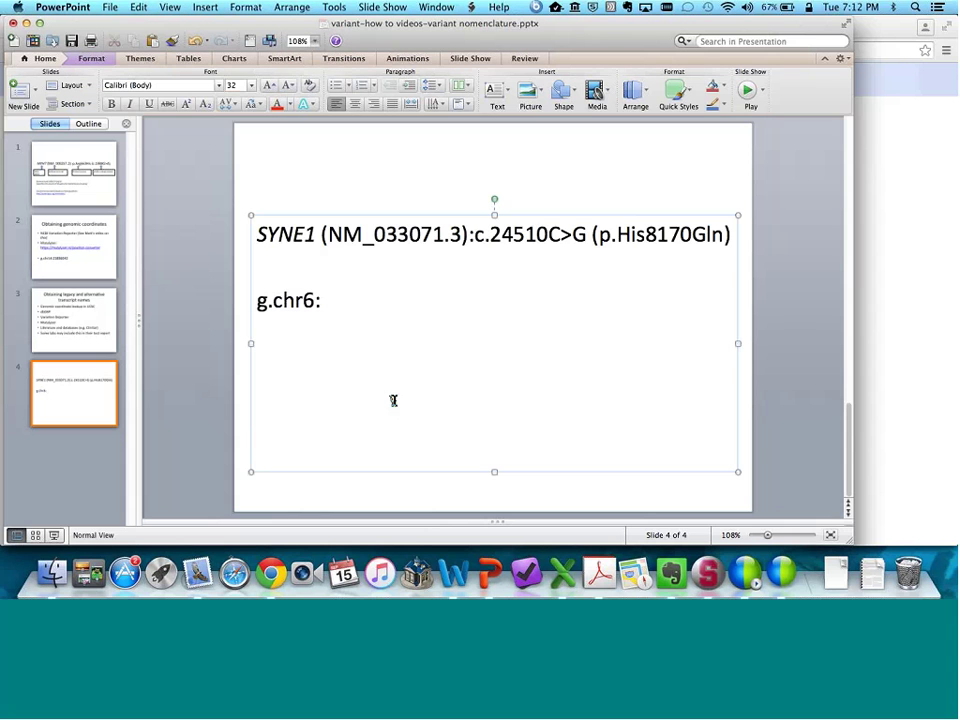
pyautogui.press('super+v')
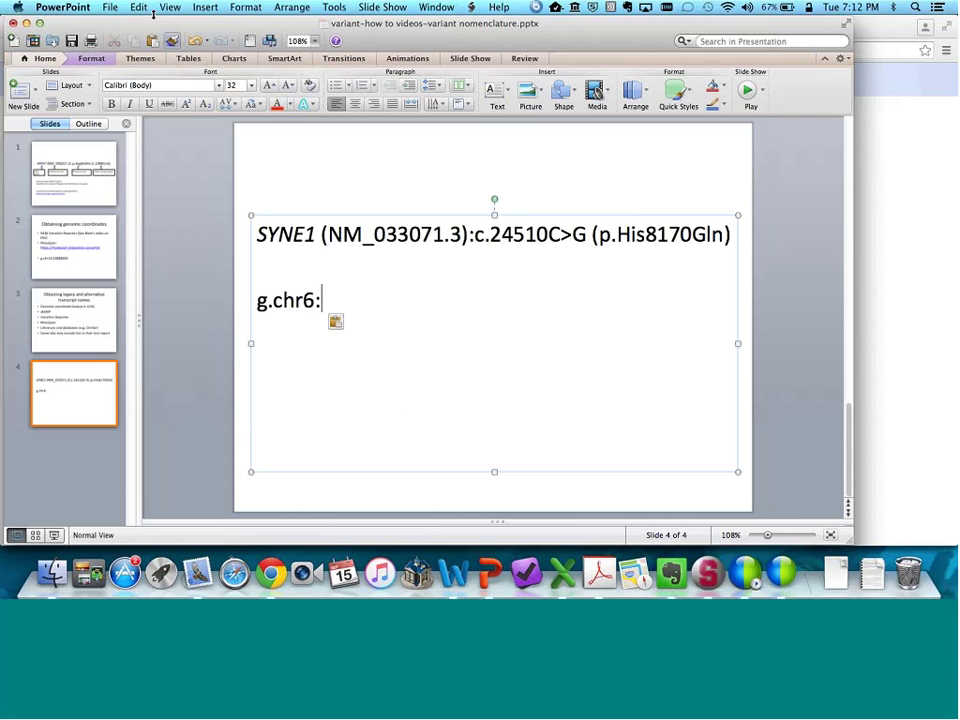
pyautogui.click(138, 7)
pyautogui.click(185, 117)
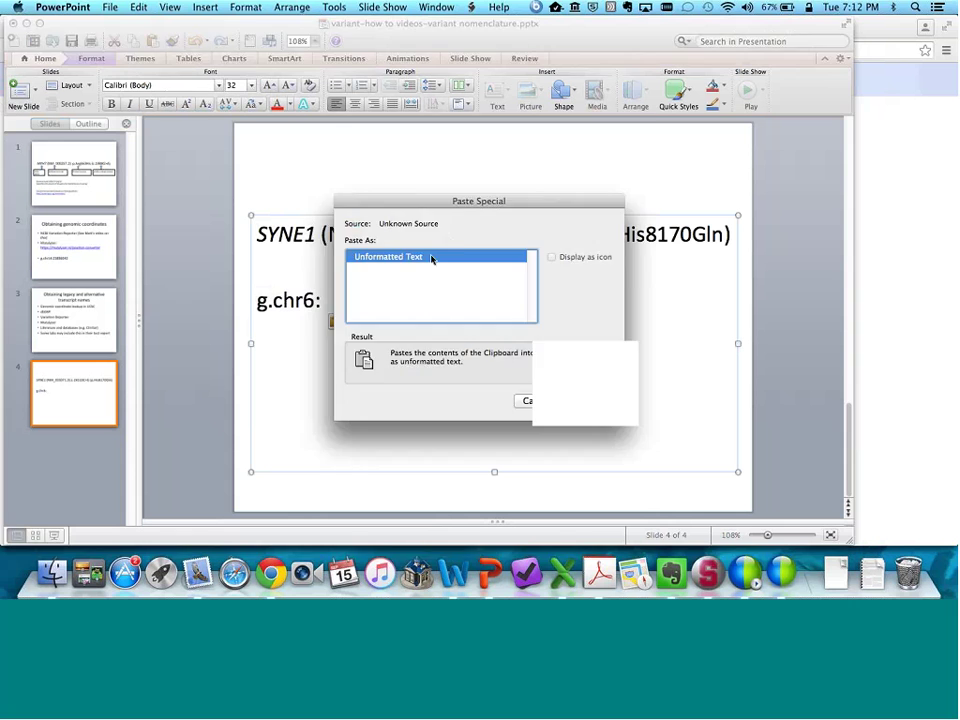
pyautogui.doubleClick(431, 259)
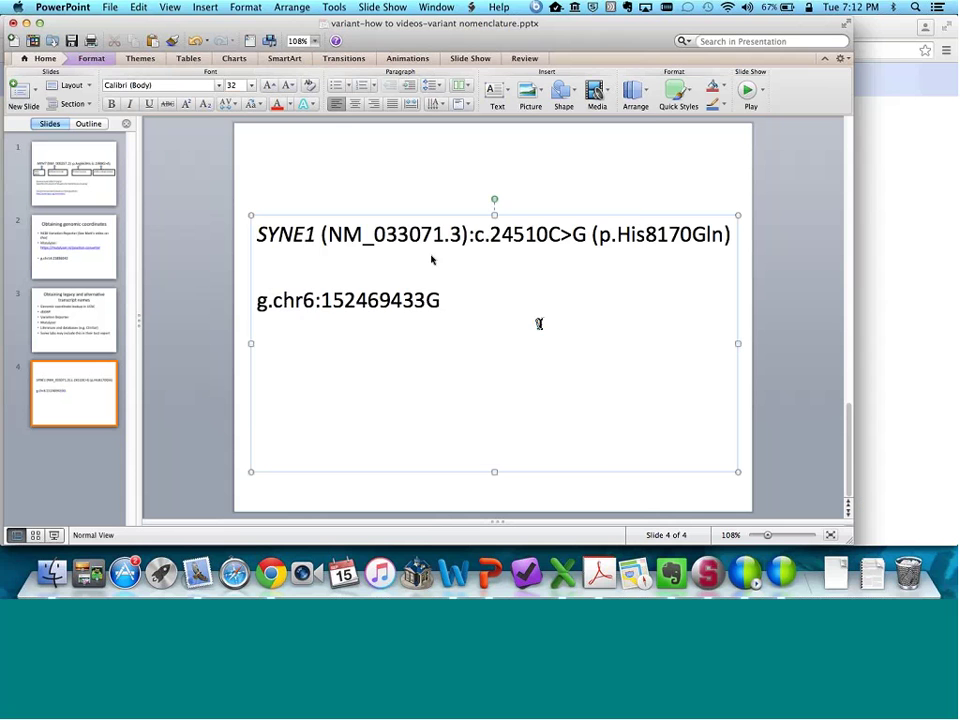
# - Select the whole g.chr6:152469433G line on slide 4
pyautogui.moveTo(258, 301); pyautogui.dragTo(419, 295)
pyautogui.click(272, 298)
pyautogui.moveTo(266, 302); pyautogui.dragTo(440, 302)
pyautogui.click(381, 311)
pyautogui.moveTo(258, 301); pyautogui.dragTo(405, 302)
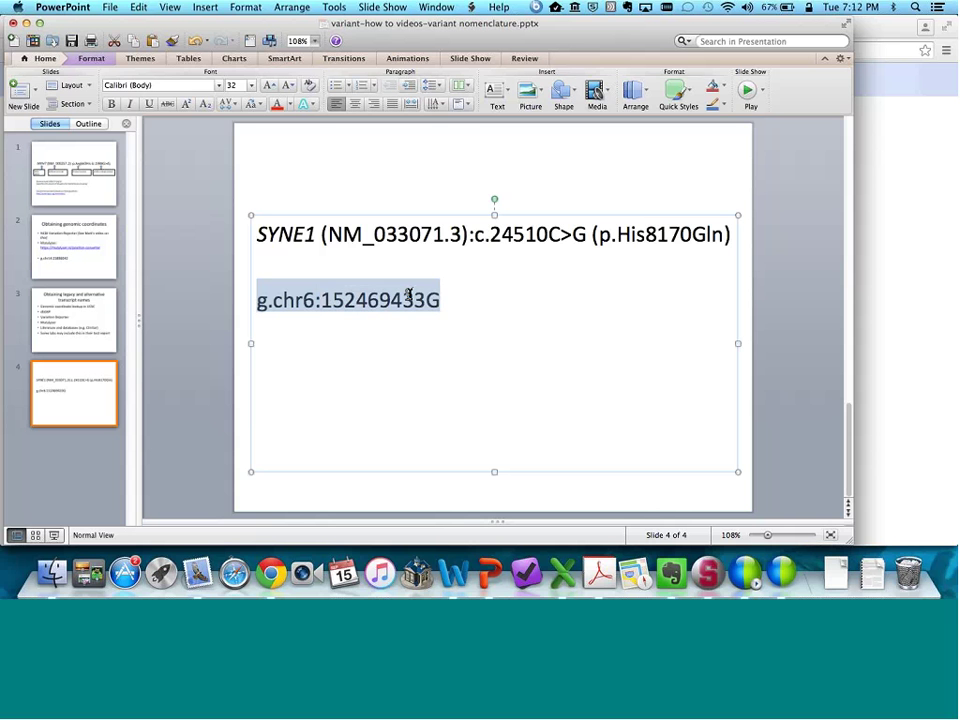
# - Enter chr6:152469433 in the UCSC position box, removing 'g.' and the trailing base
pyautogui.press('super+c')
pyautogui.press('super+Tab')
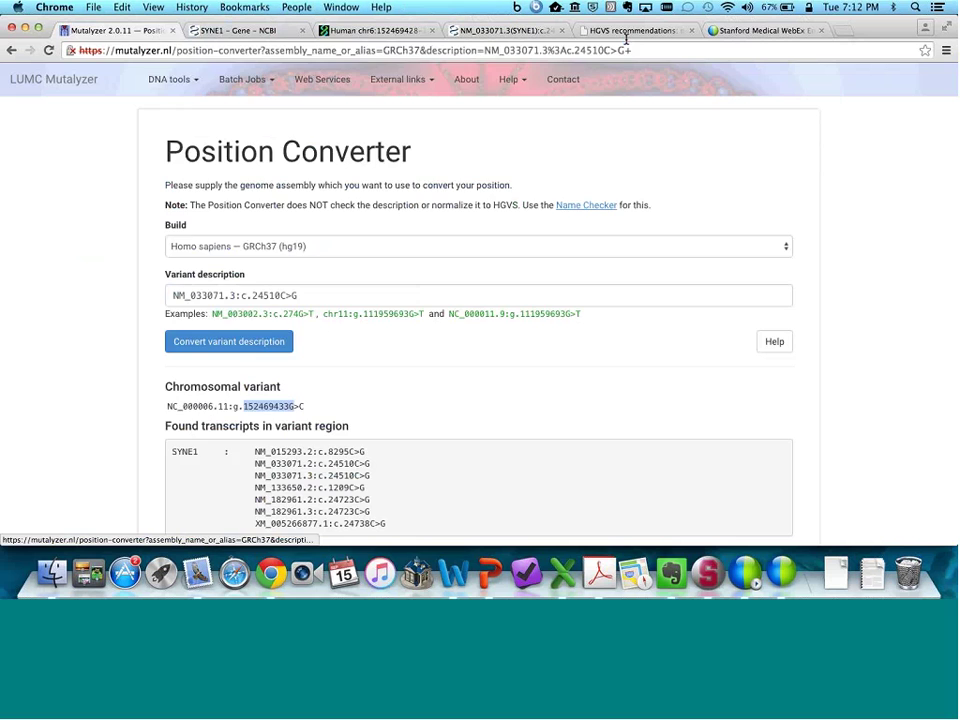
pyautogui.click(365, 30)
pyautogui.click(424, 133)
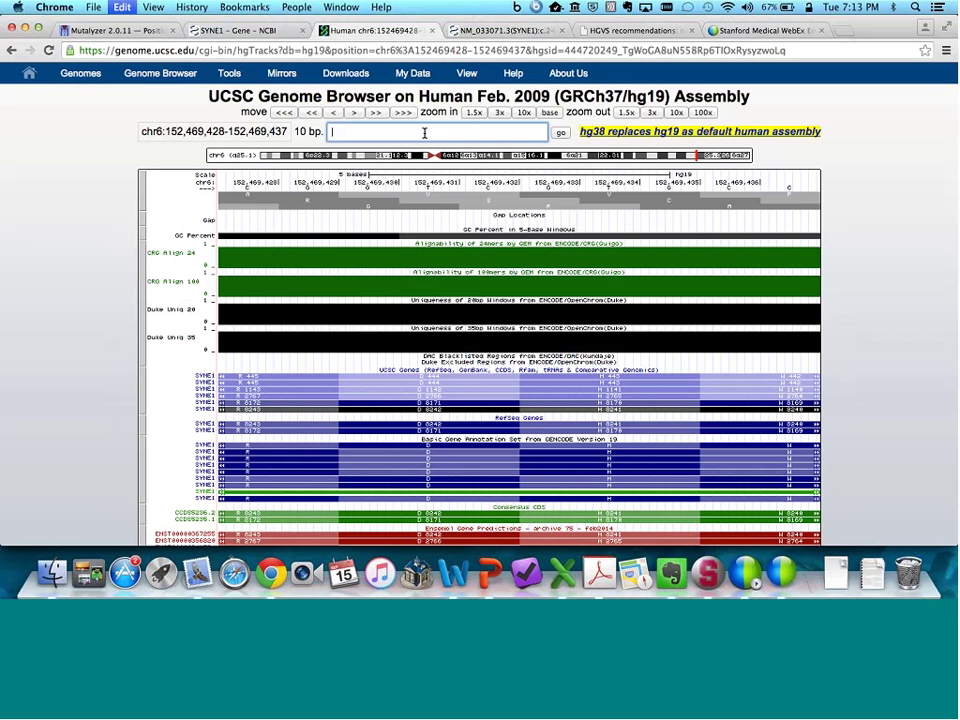
pyautogui.press('super+v')
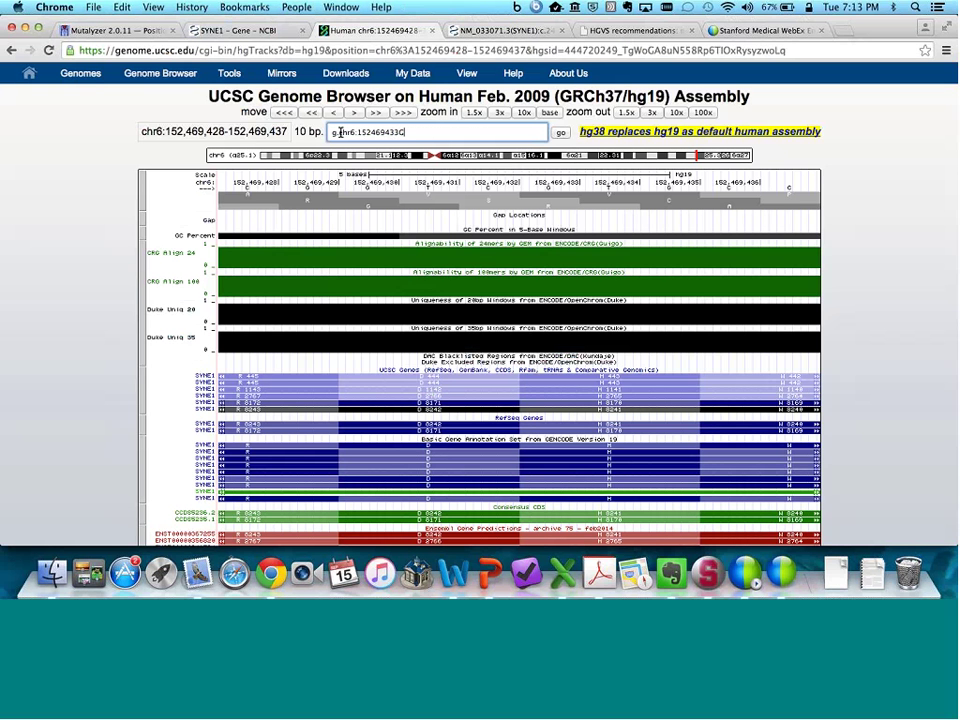
pyautogui.click(338, 132)
pyautogui.press('BackSpace')
pyautogui.press('BackSpace')
pyautogui.moveTo(333, 132); pyautogui.dragTo(347, 132)
pyautogui.press('BackSpace')
# - Go to that position and zoom out 10x to chr6:152,469,428-152,469,437
pyautogui.click(561, 133)
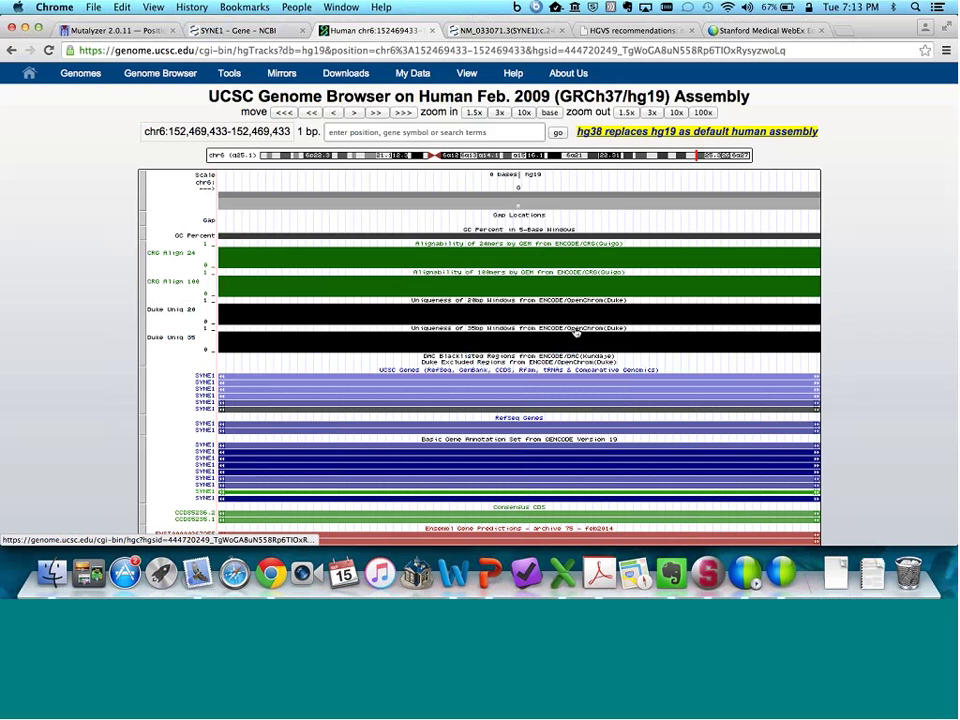
pyautogui.click(675, 113)
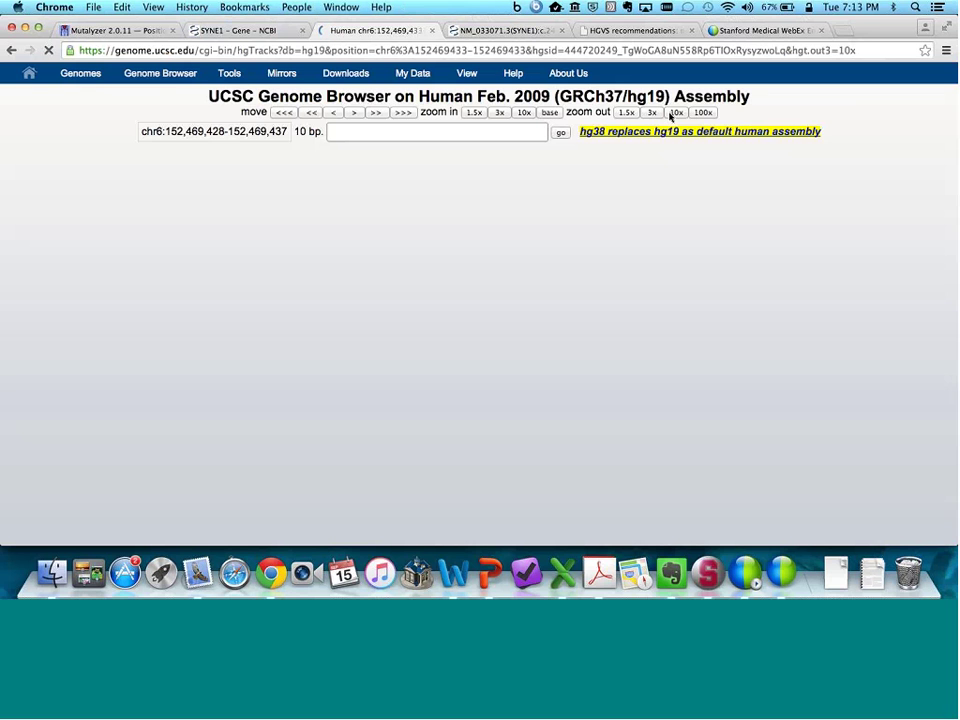
pyautogui.scroll(-1, 848, 395)
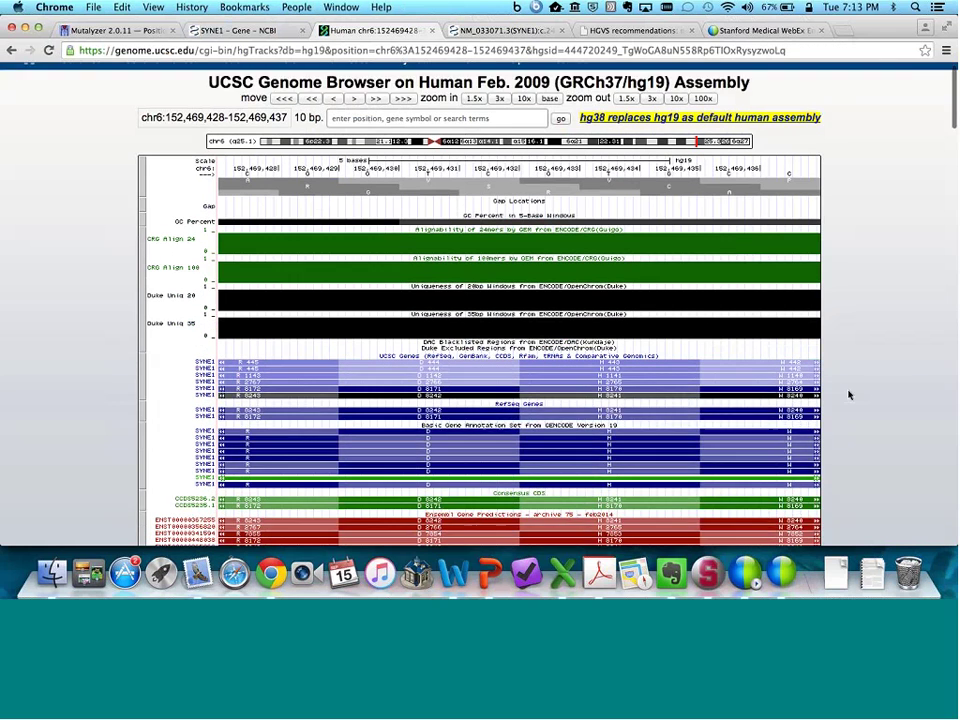
pyautogui.scroll(-2, 848, 395)
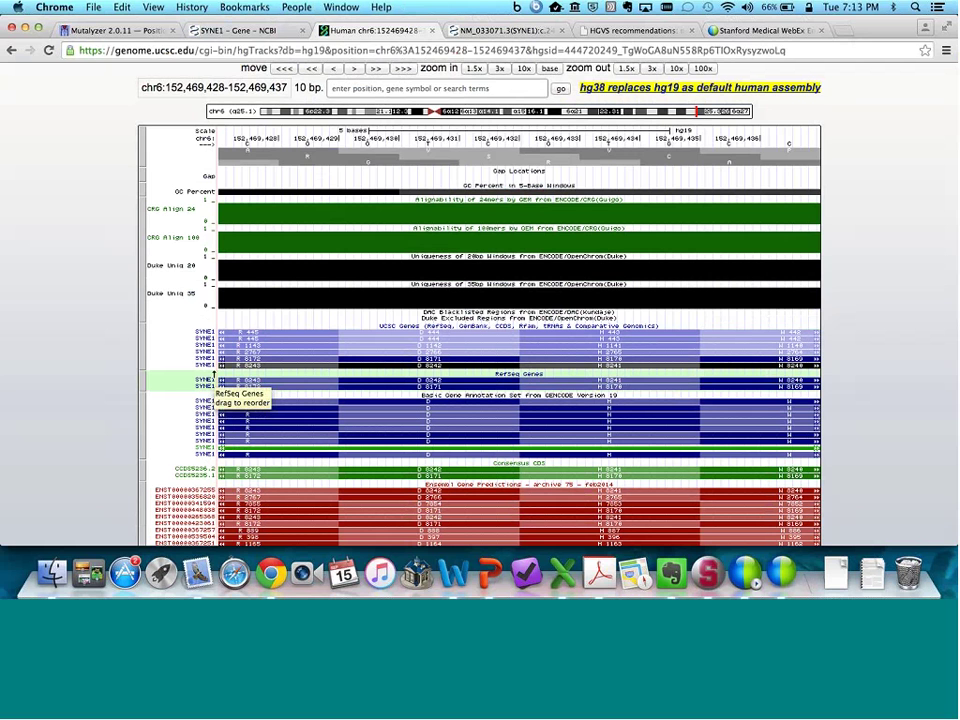
# - Select the protein change His8170Gln on the SYNE1 slide
pyautogui.press('super+Tab')
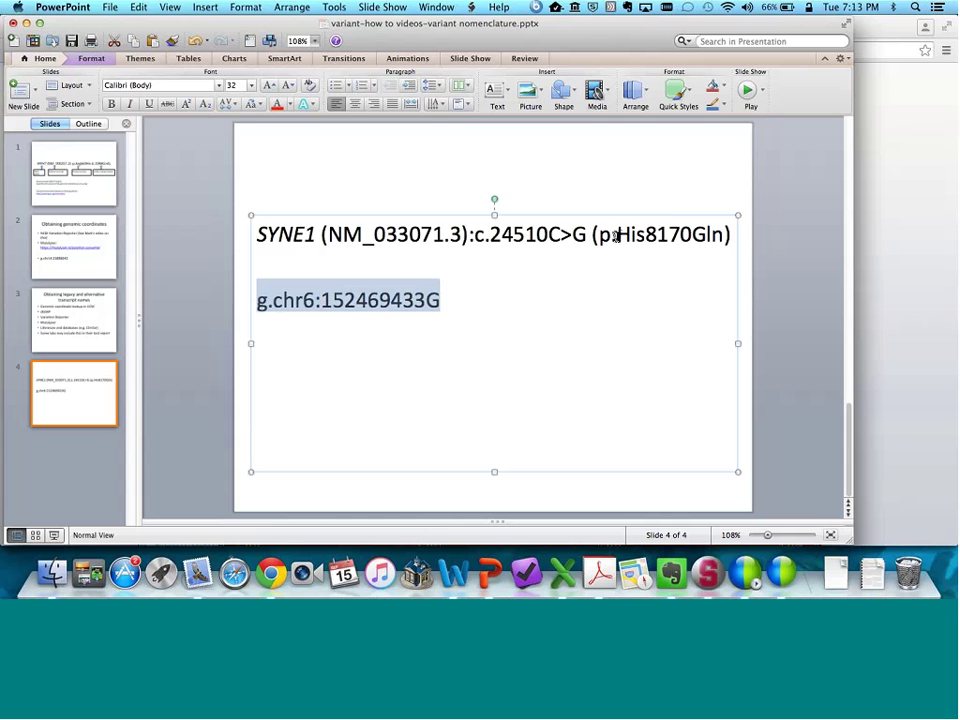
pyautogui.moveTo(616, 236); pyautogui.dragTo(722, 237)
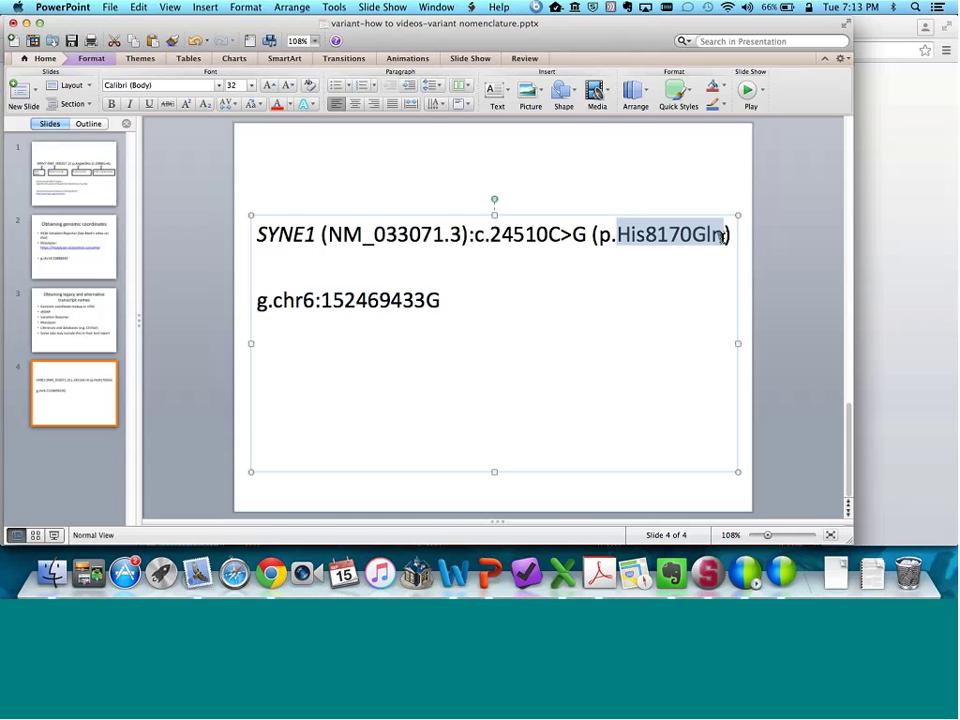
pyautogui.press('super+Tab')
pyautogui.press('super+Tab')
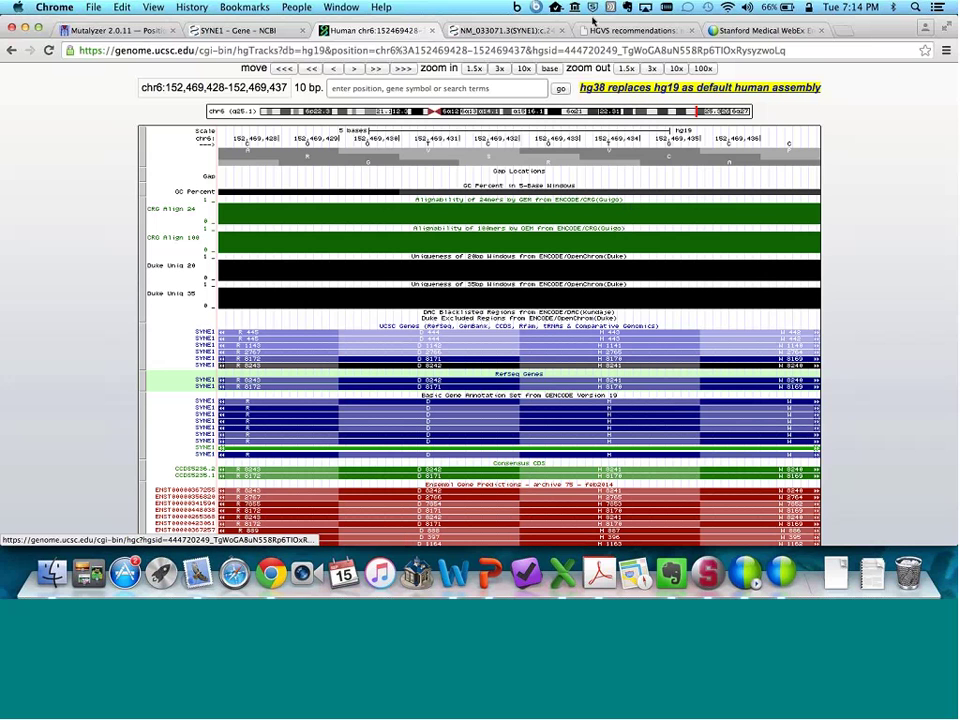
pyautogui.scroll(1, 492, 183)
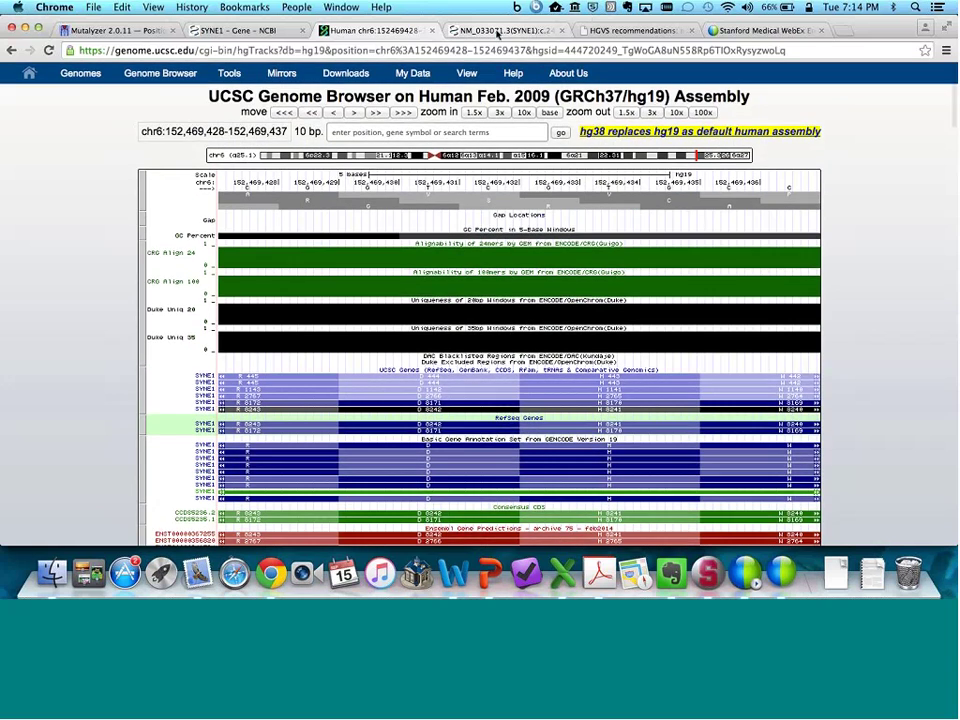
# - Open the ClinVar variant page and select p.His8170Gln in its heading
pyautogui.click(497, 34)
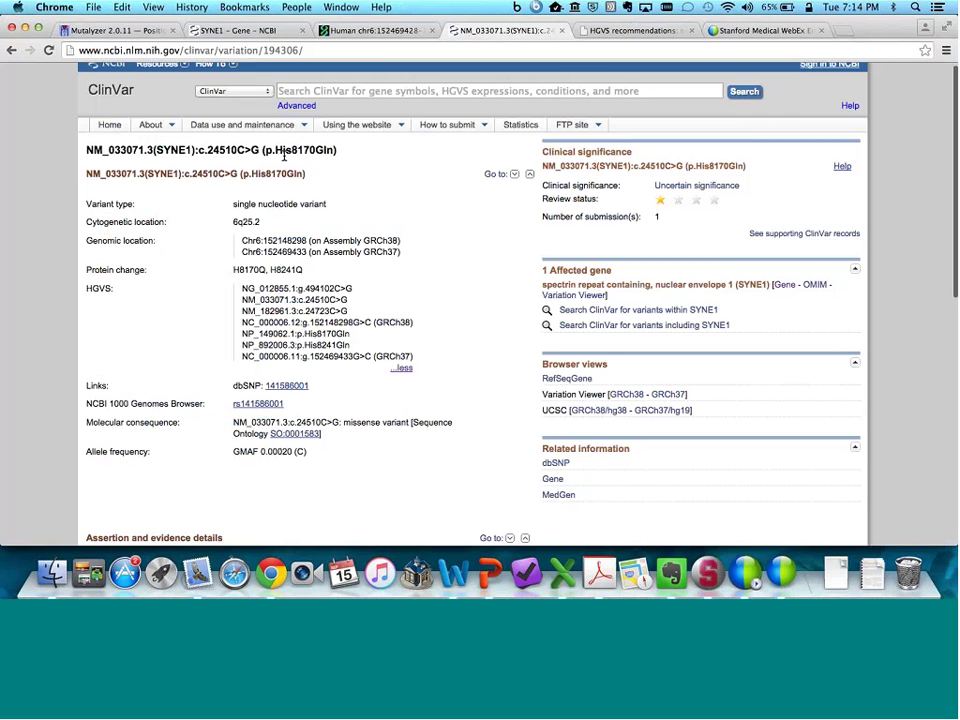
pyautogui.moveTo(265, 150); pyautogui.dragTo(331, 150)
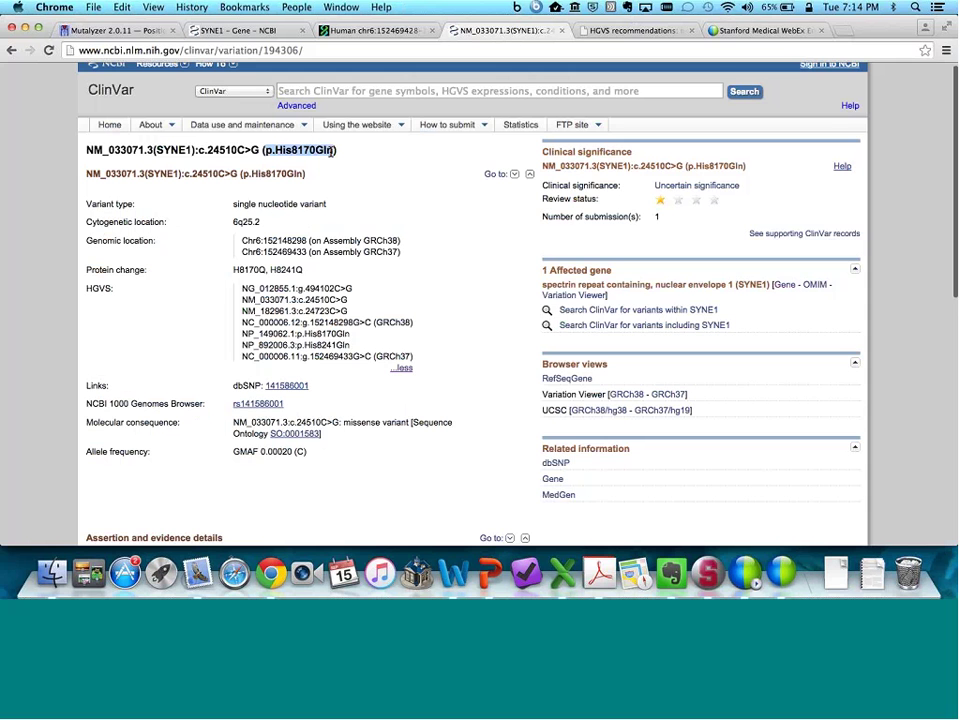
pyautogui.scroll(-2, 373, 298)
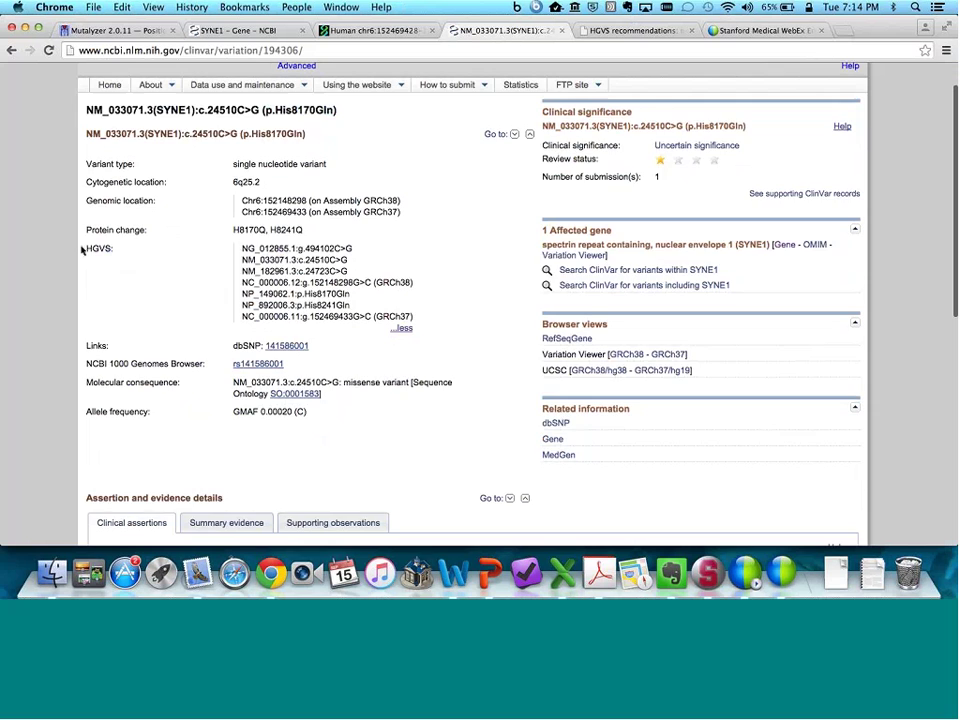
pyautogui.press('super+a')
# - Select the HGVS entries NM_033071.3, NM_182961.3:c.24723C>G and both NP protein names
pyautogui.moveTo(114, 248); pyautogui.dragTo(87, 249)
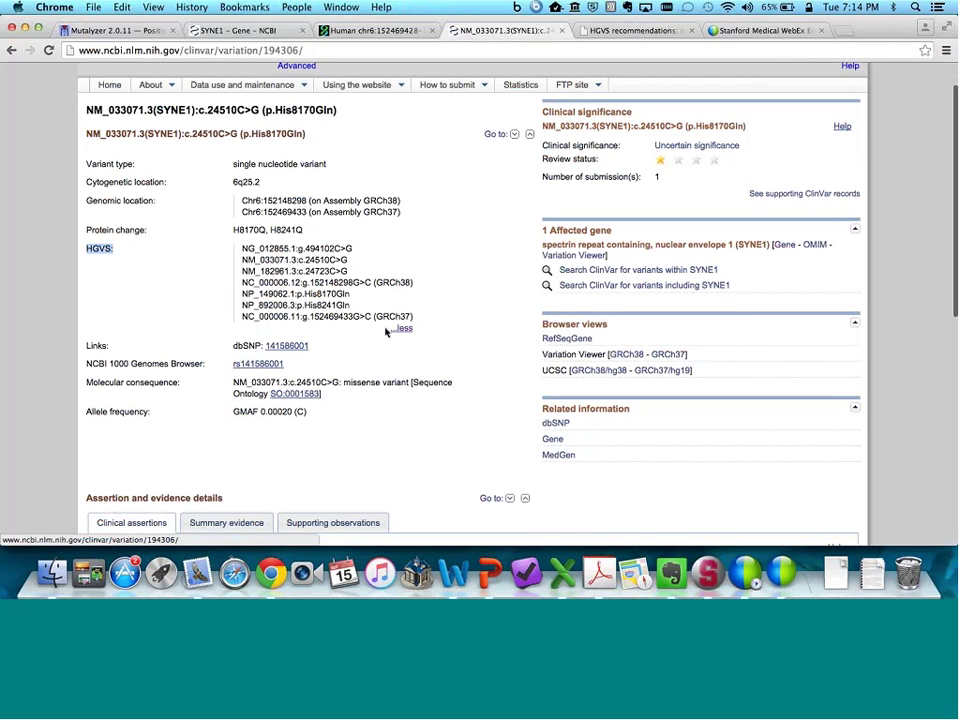
pyautogui.click(274, 258)
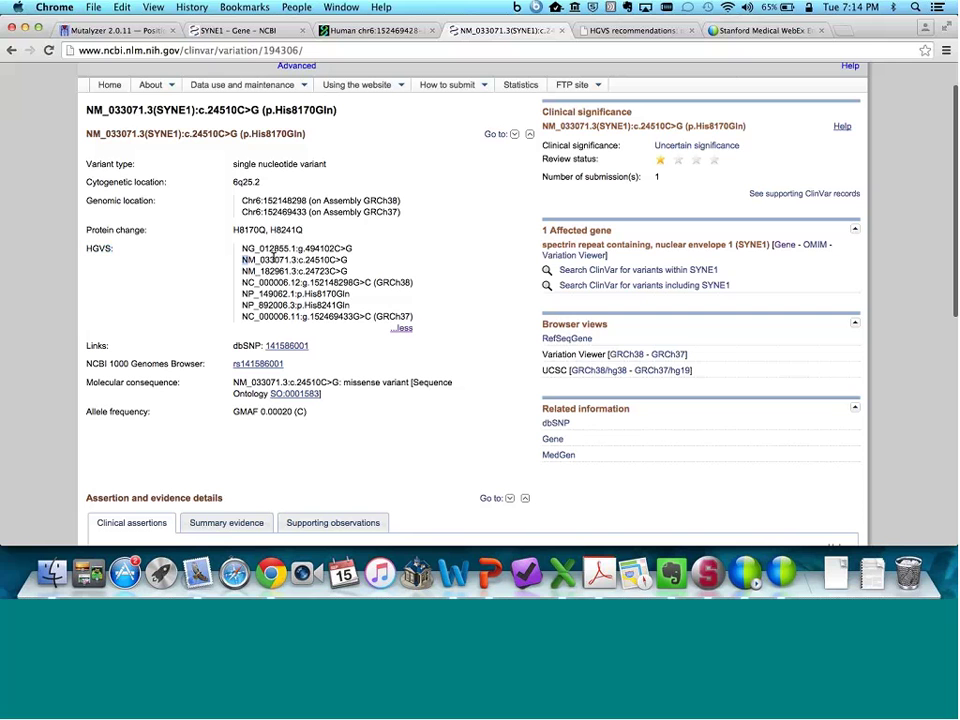
pyautogui.doubleClick(274, 258)
pyautogui.moveTo(289, 271); pyautogui.dragTo(350, 272)
pyautogui.click(333, 272)
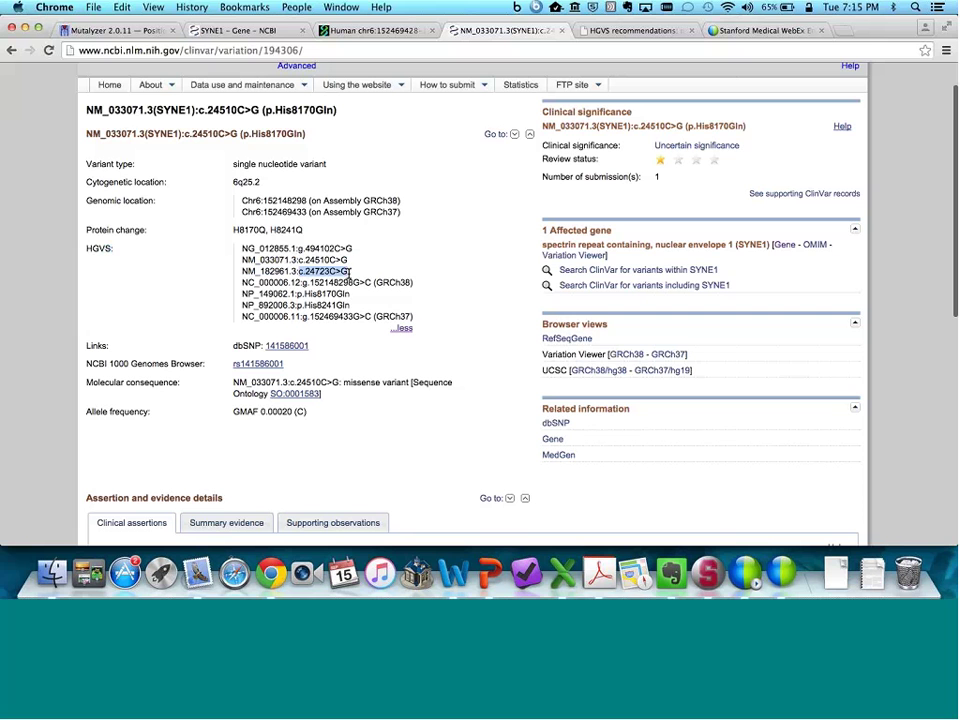
pyautogui.click(243, 294)
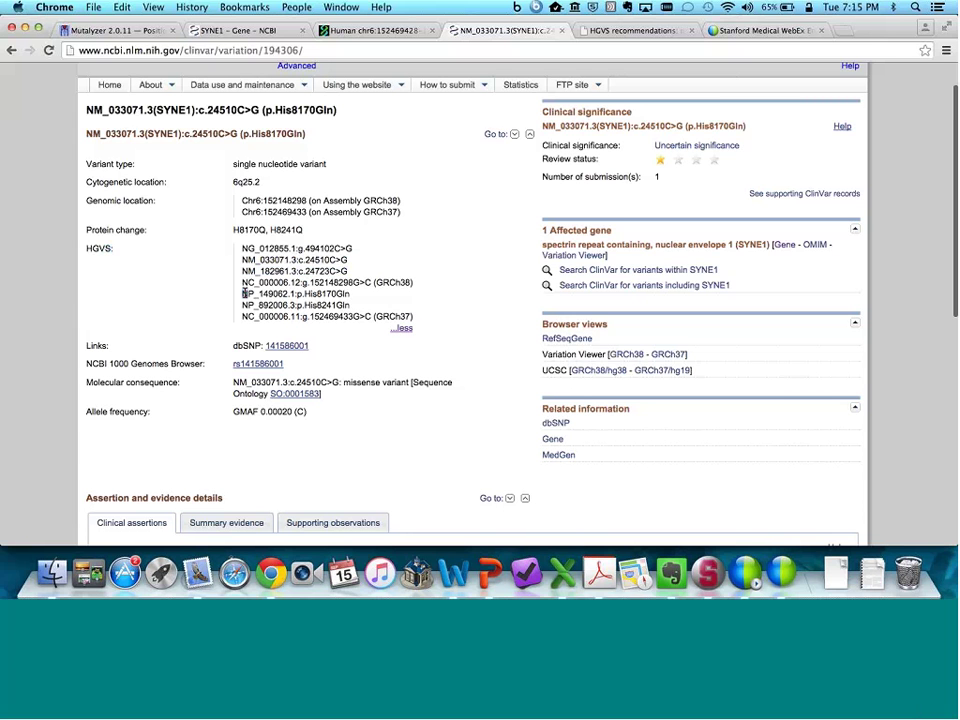
pyautogui.moveTo(243, 294); pyautogui.dragTo(347, 303)
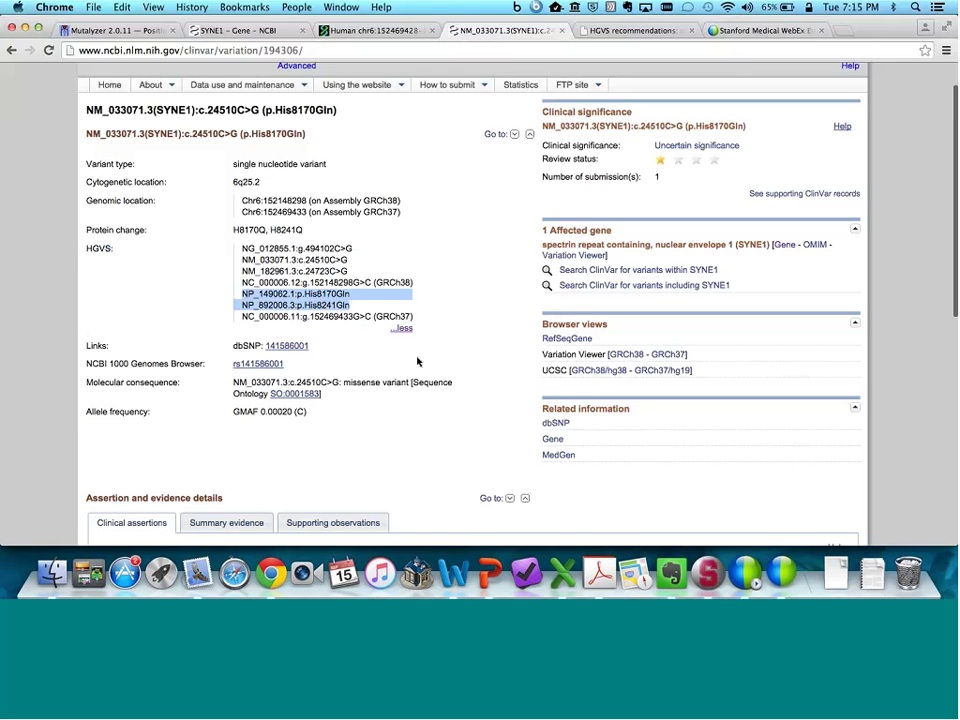
# - Return to PowerPoint and display slide 3 with its six lookup sources, including ClinVar
pyautogui.press('super+Tab')
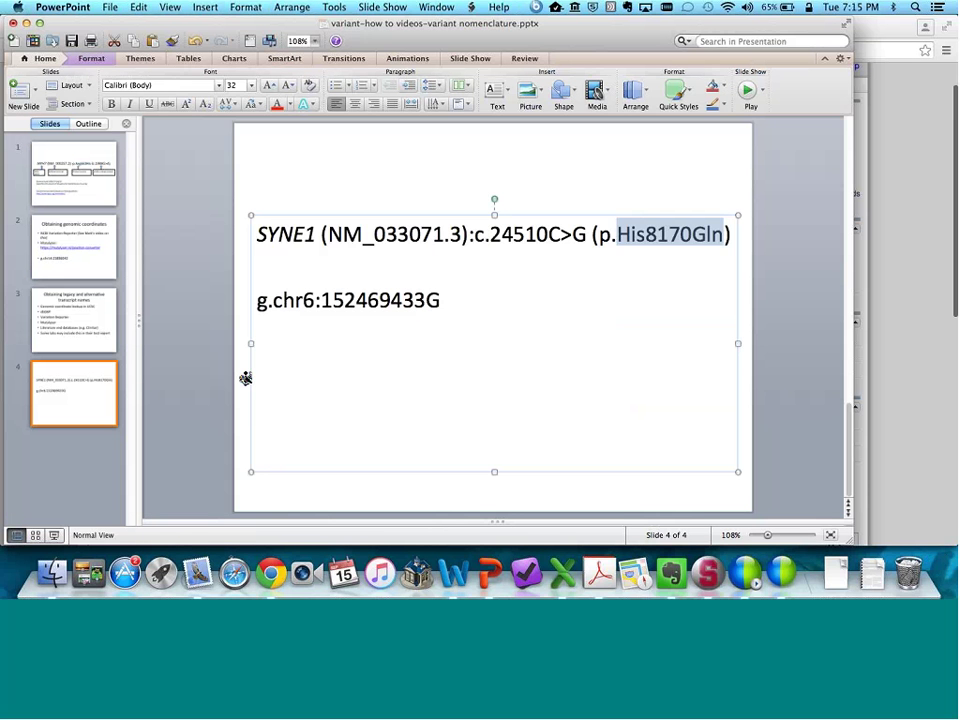
pyautogui.click(90, 327)
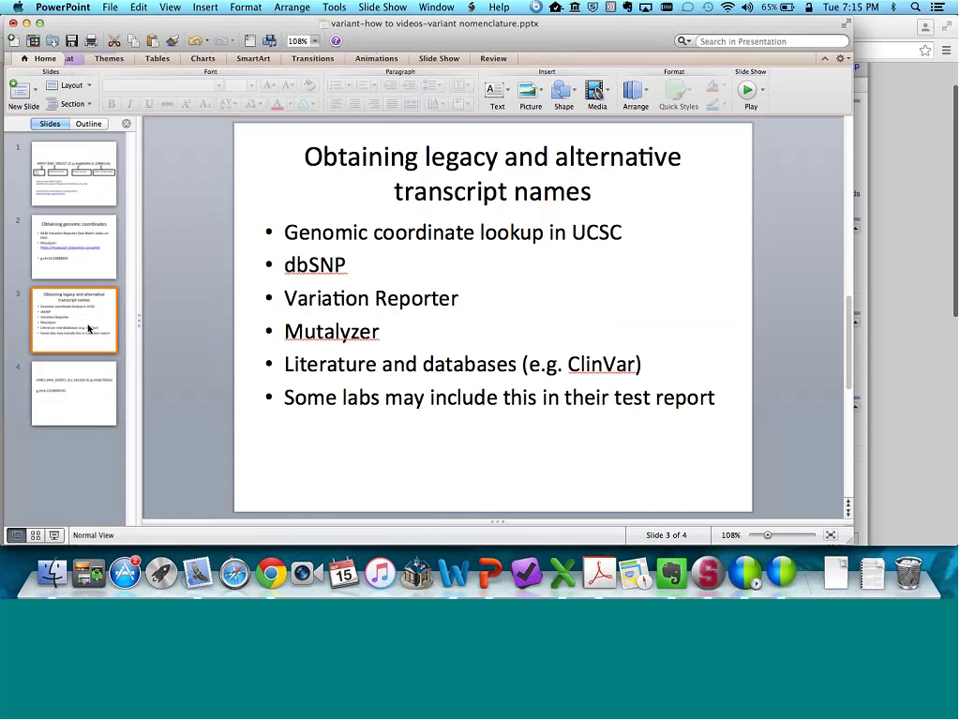